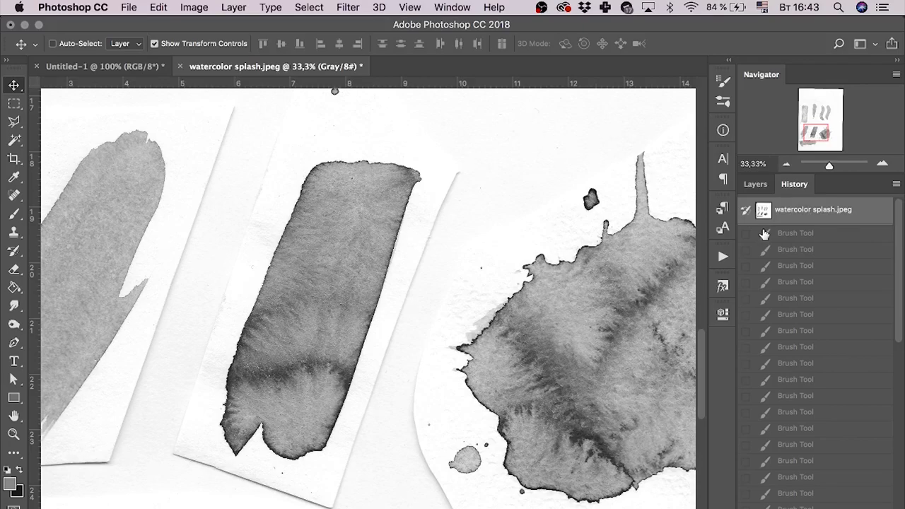
Step: Confirm the scan's 1200 ppi resolution in Image Size, close it unchanged, and show the Layers panel
key(super+alt+i)
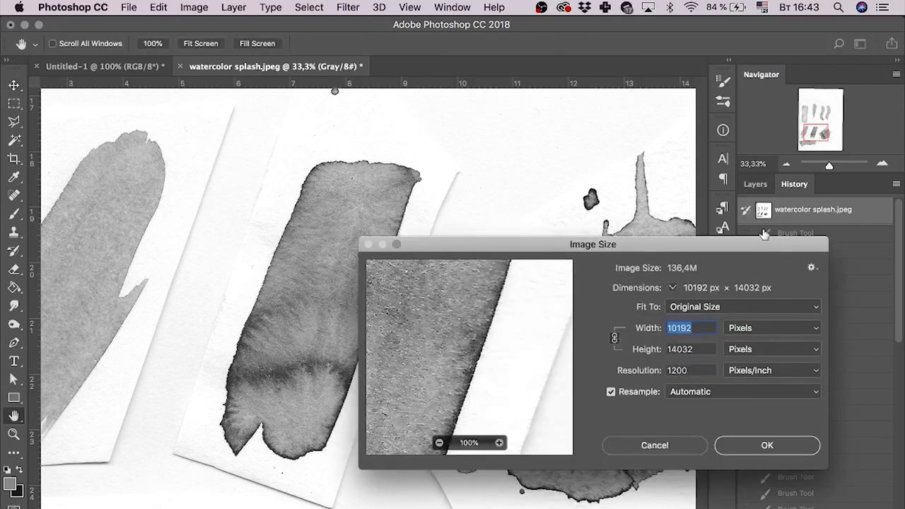
double_click(677, 370)
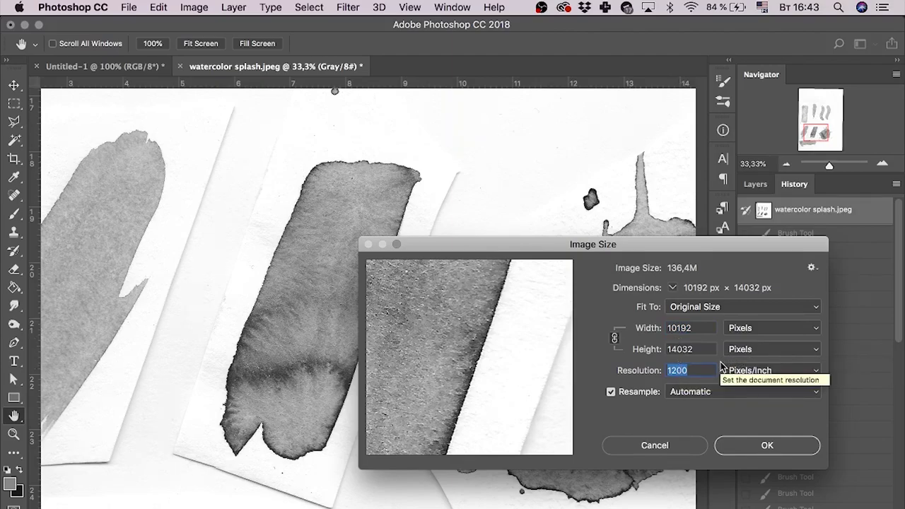
click(752, 444)
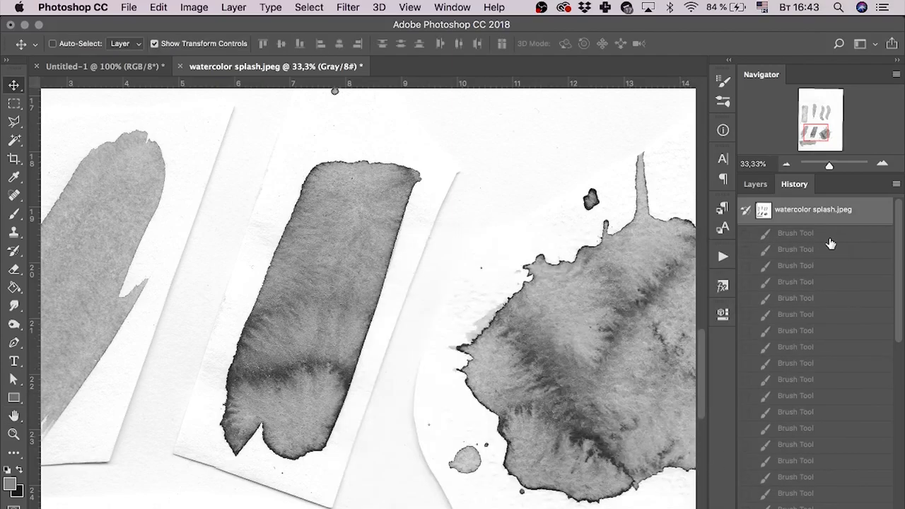
click(752, 186)
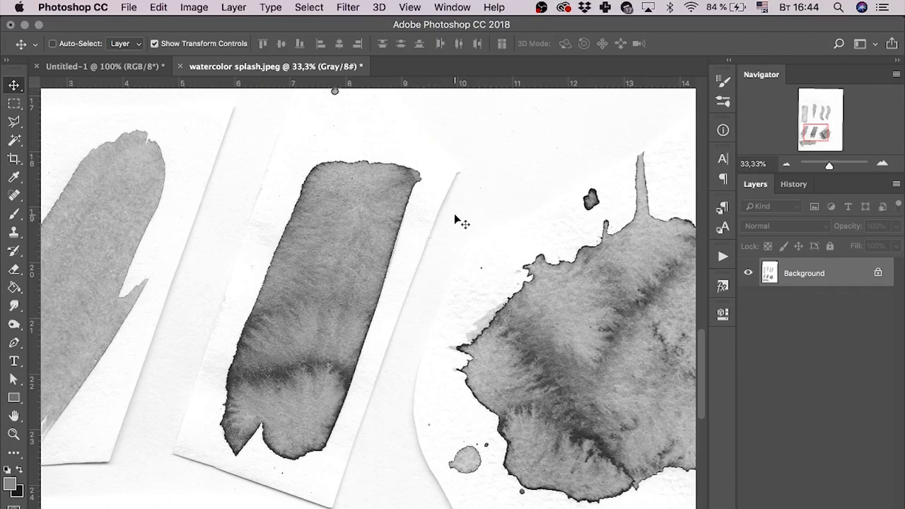
Step: Apply Levels with white input 210 and midtone 0.64 to whiten the paper and darken the strokes
click(189, 7)
mouse_move(218, 47)
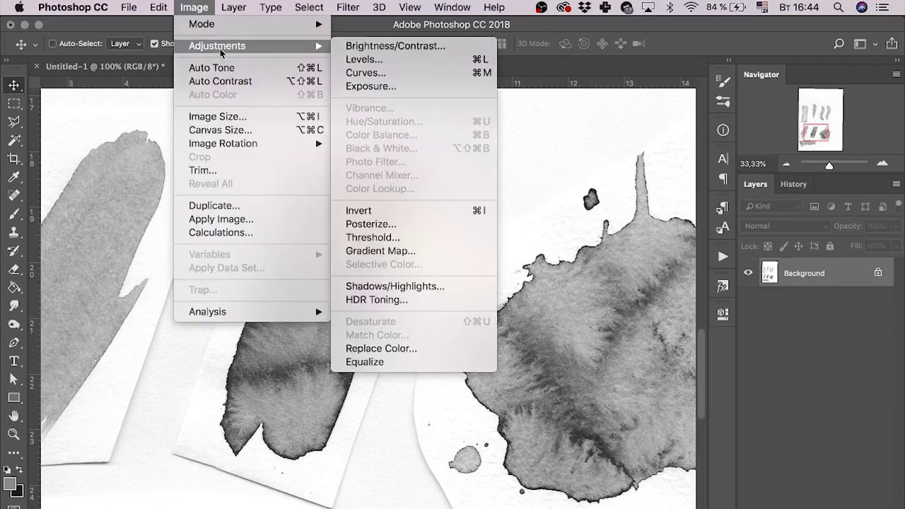
click(404, 60)
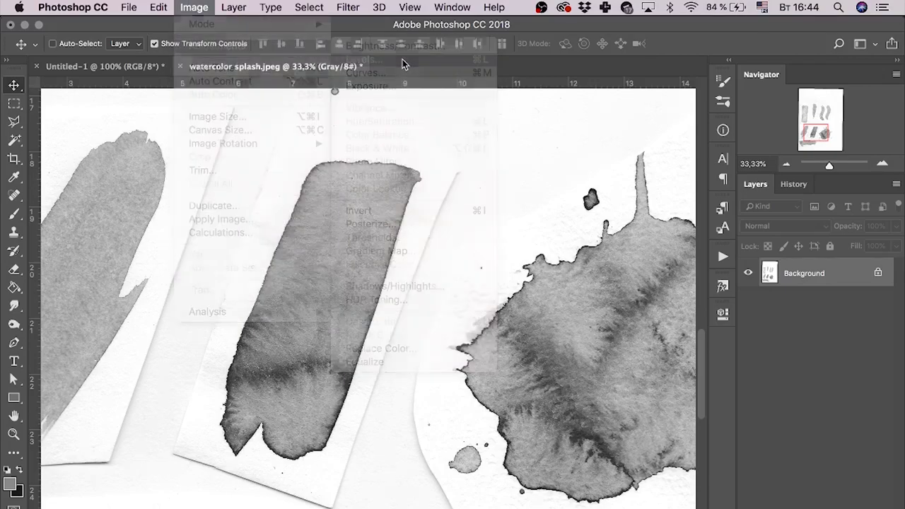
key(Escape)
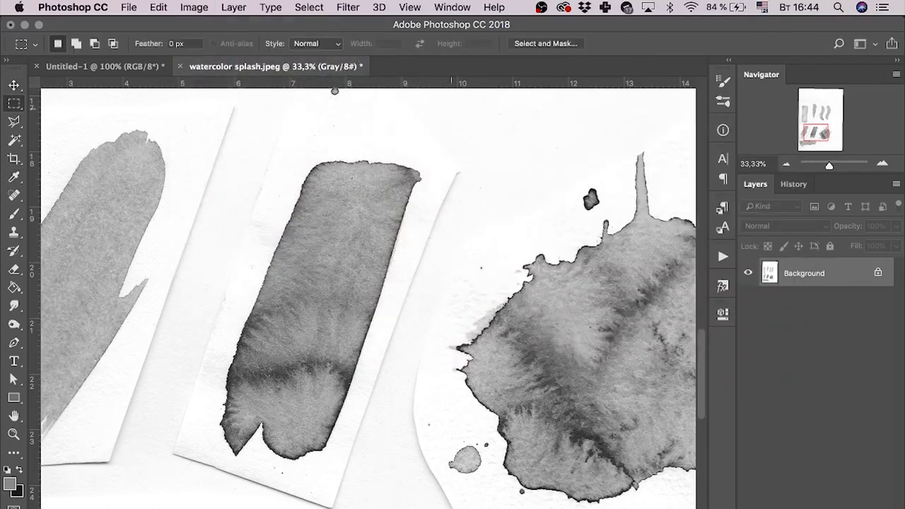
key(super+l)
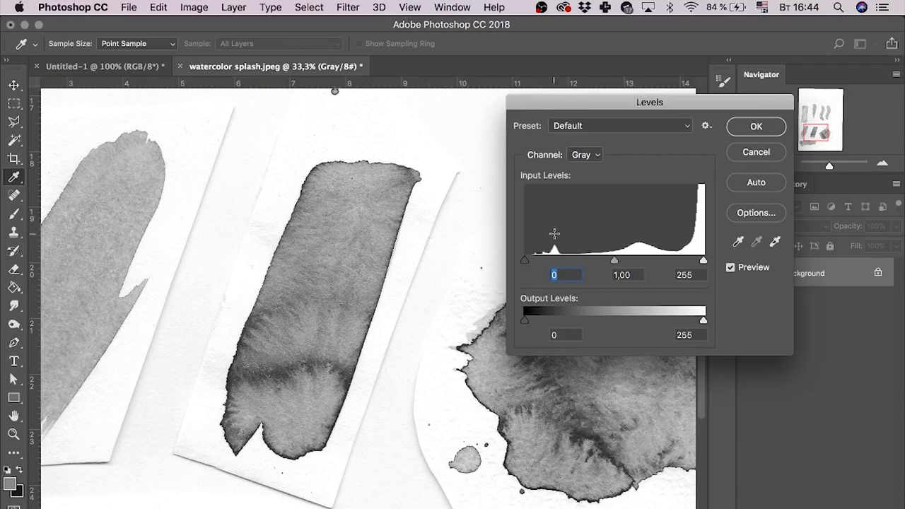
mouse_move(526, 259)
mouse_down()
mouse_move(556, 263)
mouse_move(514, 263)
mouse_up()
mouse_move(616, 263)
mouse_down()
mouse_move(634, 263)
mouse_move(605, 263)
mouse_move(618, 263)
mouse_up()
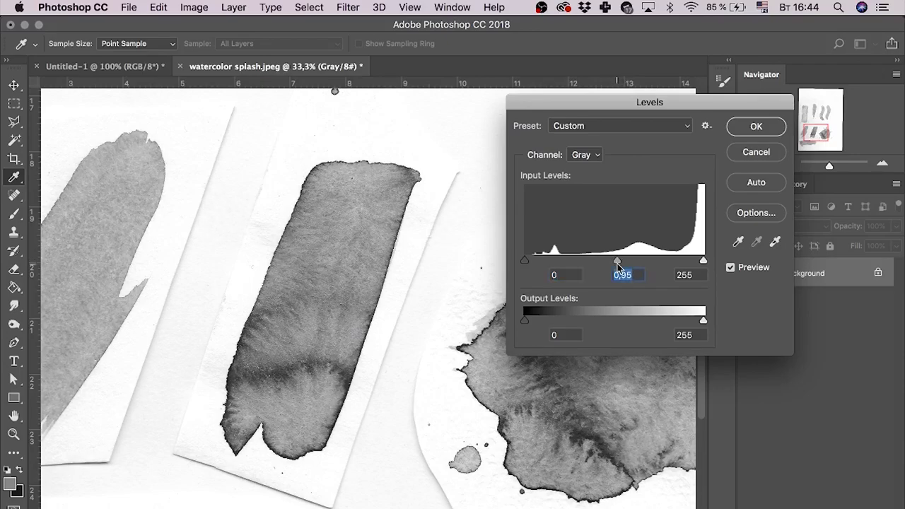
click(704, 262)
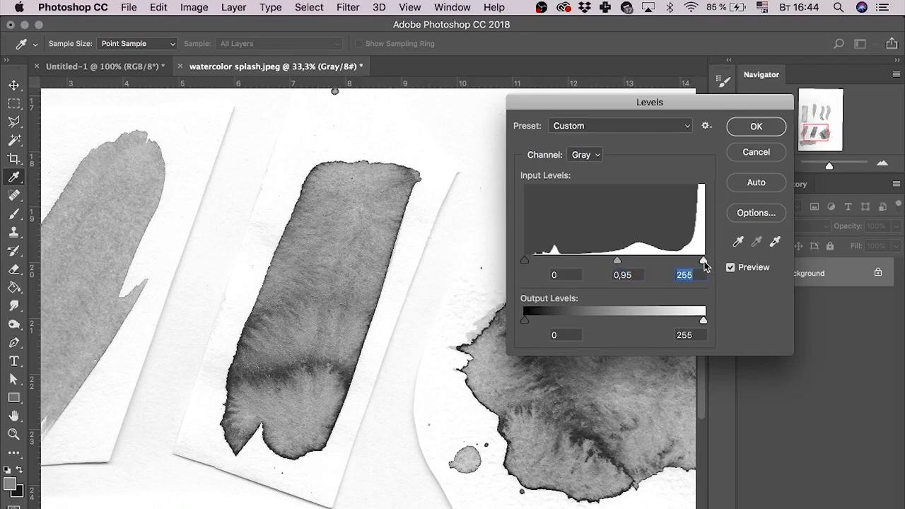
drag(704, 262, 672, 272)
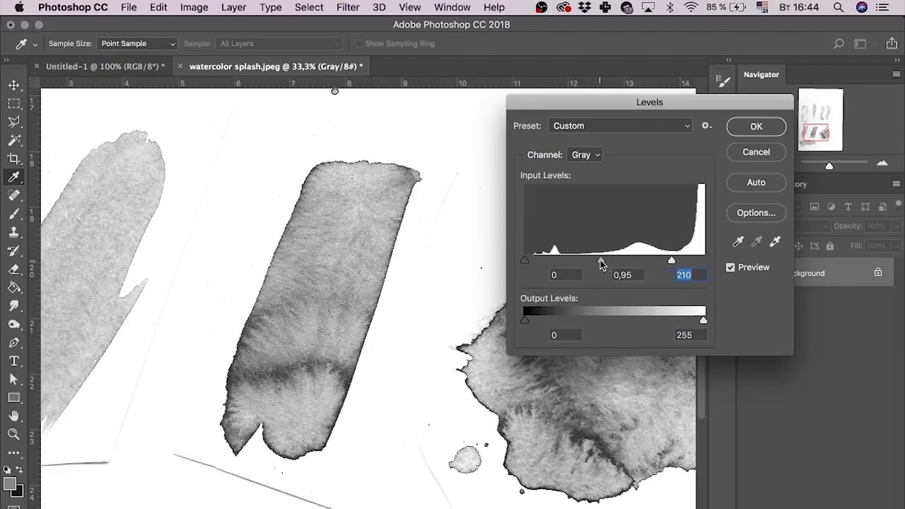
drag(599, 263, 620, 264)
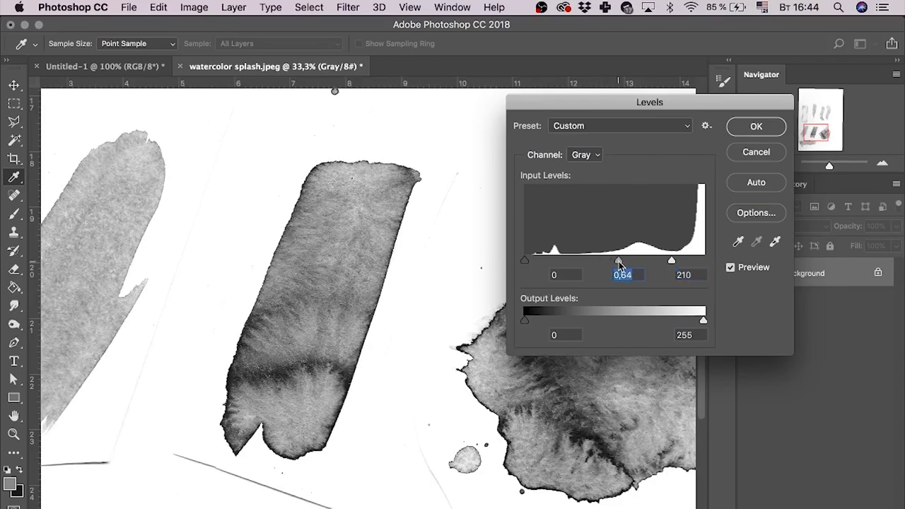
click(757, 127)
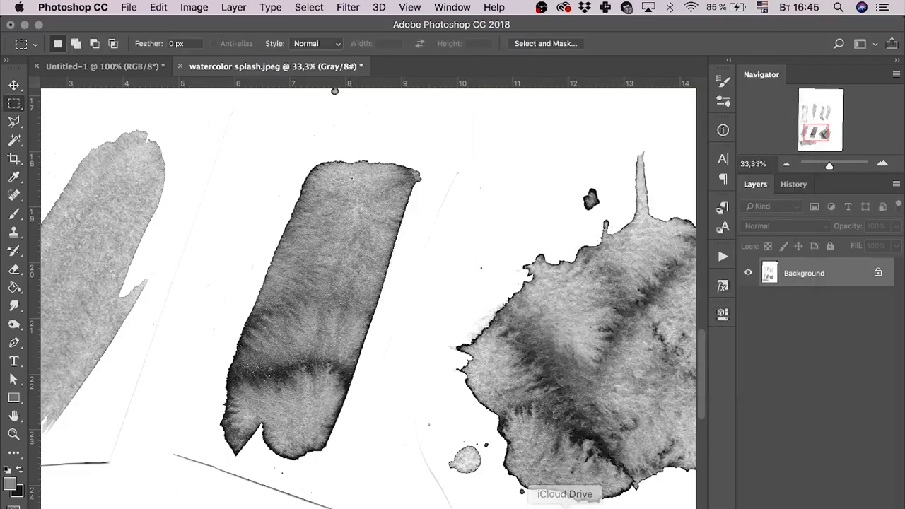
key(super+plus)
key(super+plus)
key(super+plus)
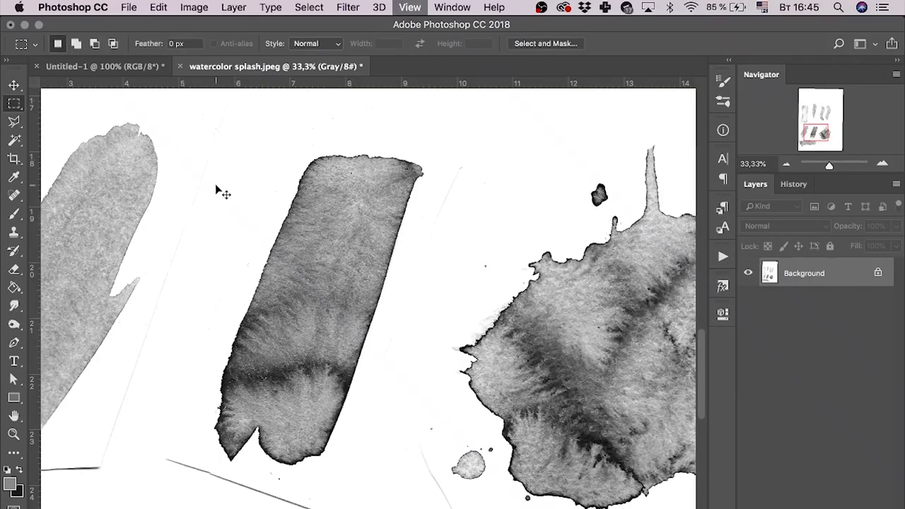
scroll(215, 183, up, 3)
scroll(215, 184, left, 3)
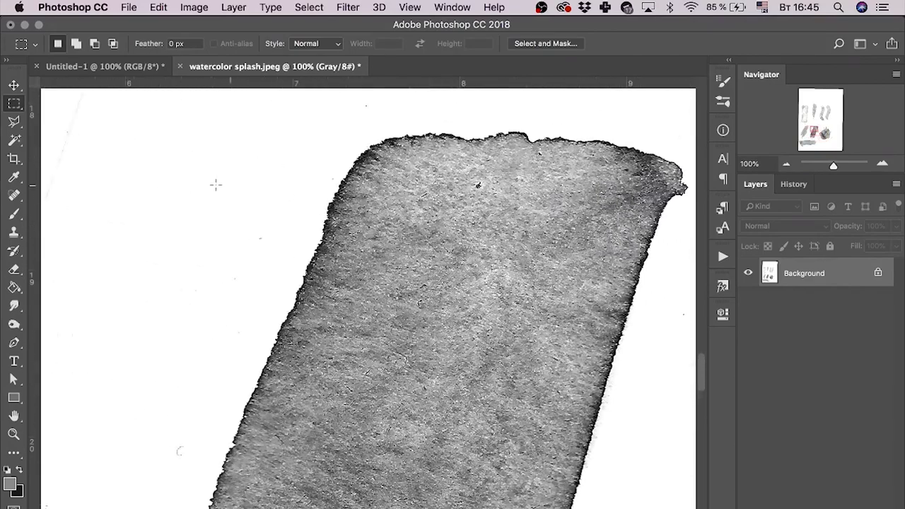
scroll(248, 184, up, 4)
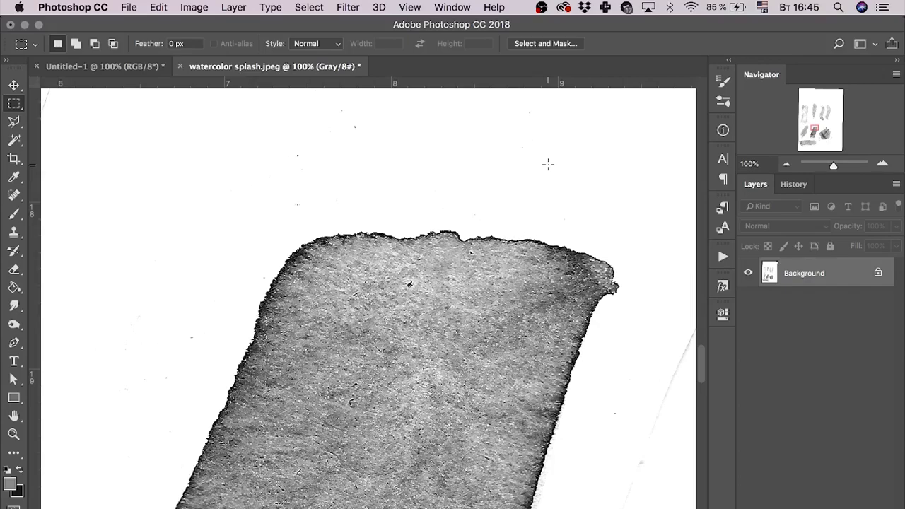
key(e)
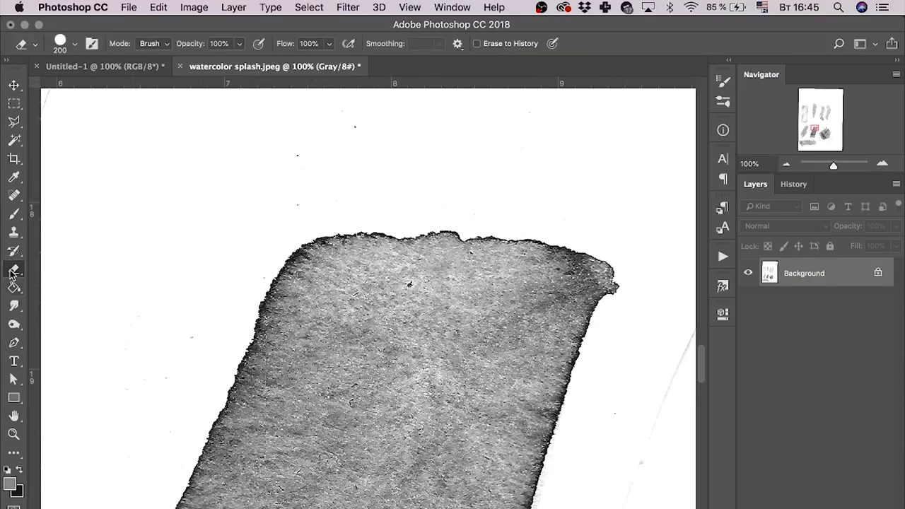
click(14, 213)
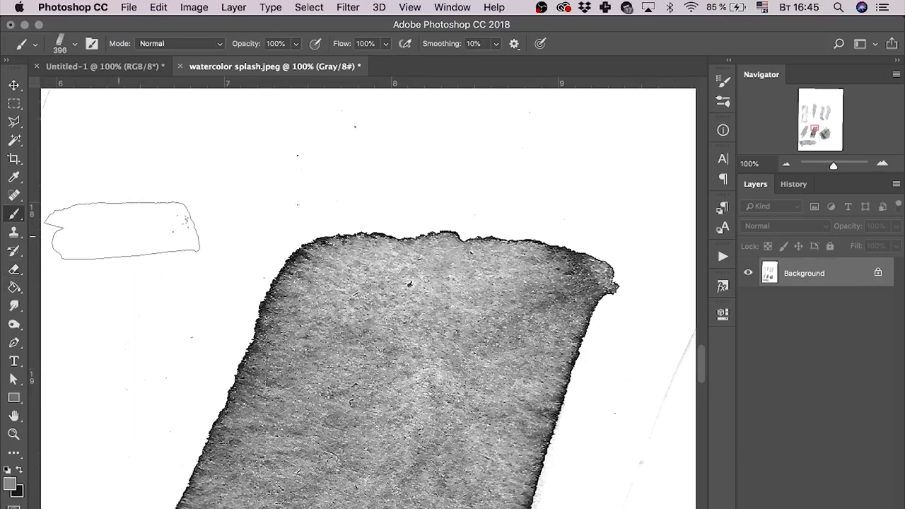
right_click(290, 188)
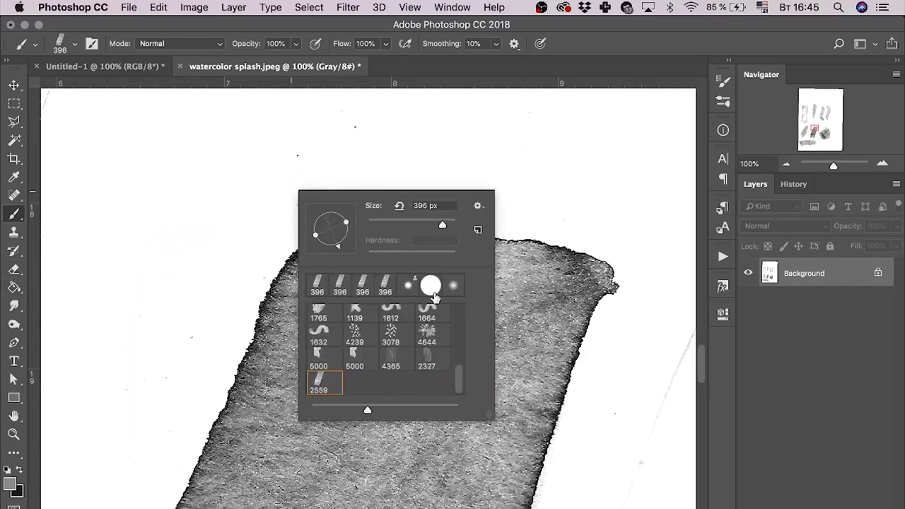
click(430, 285)
drag(443, 225, 426, 225)
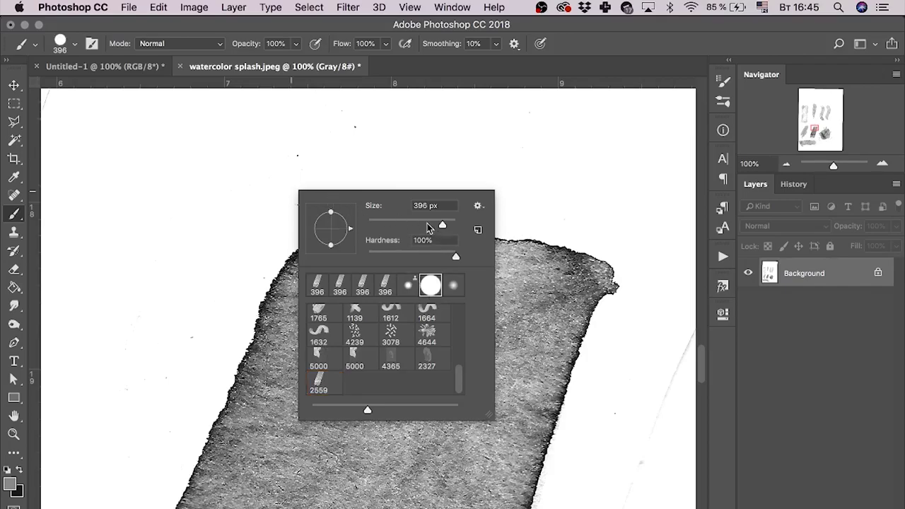
click(494, 7)
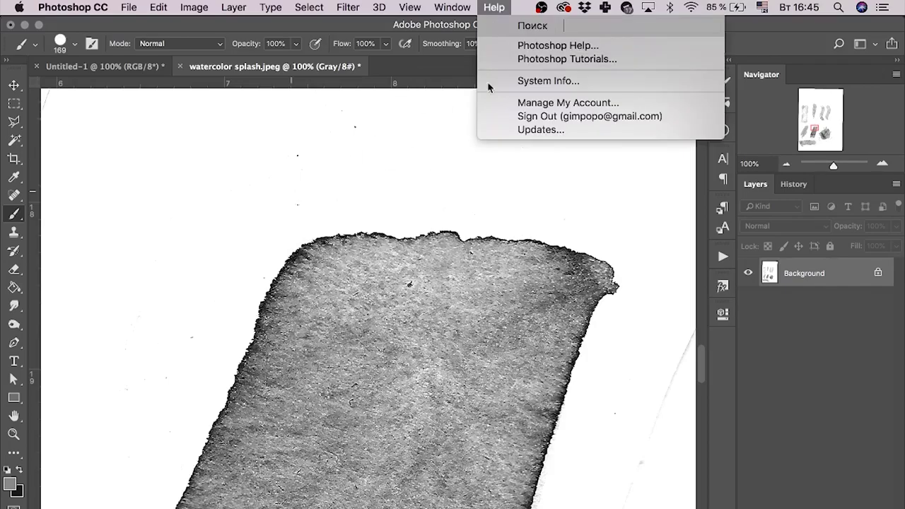
click(288, 206)
click(288, 205)
key(ctrl+z)
click(8, 469)
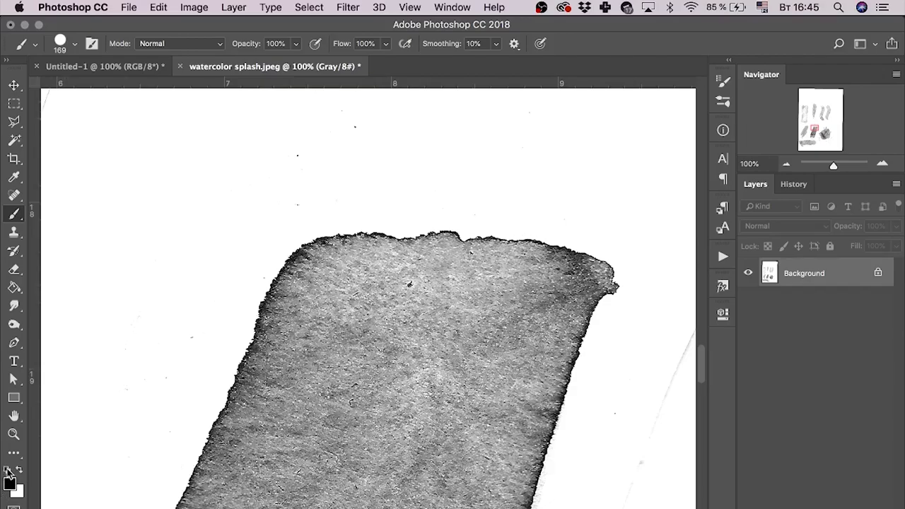
key(x)
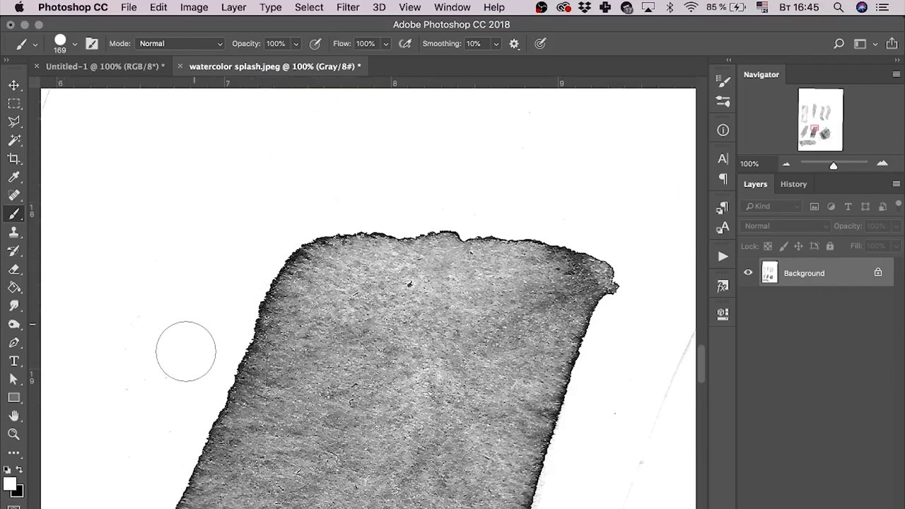
drag(184, 352, 256, 184)
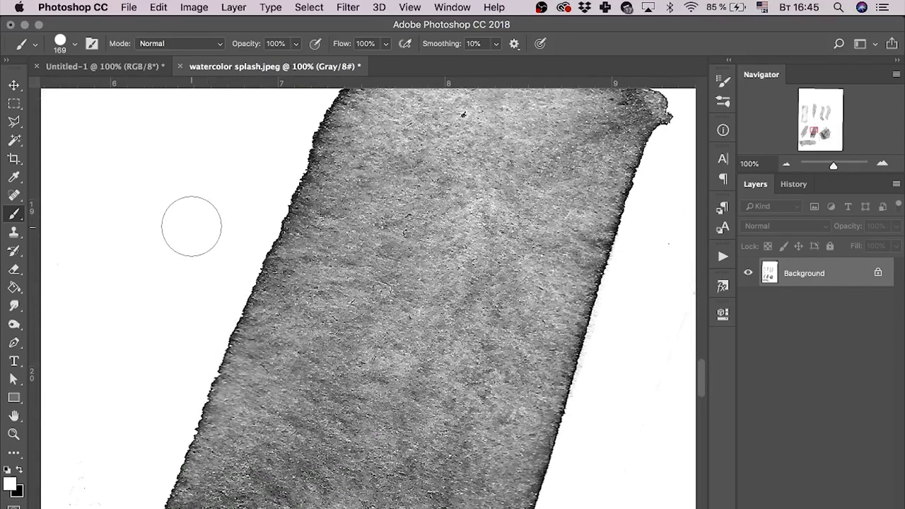
scroll(189, 219, down, 5)
scroll(174, 216, down, 4)
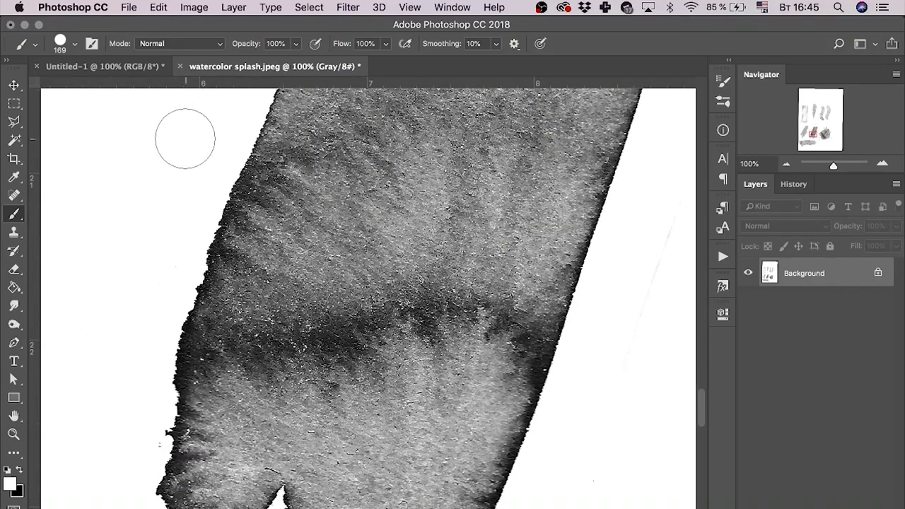
scroll(186, 167, up, 5)
scroll(127, 265, down, 5)
scroll(104, 281, down, 2)
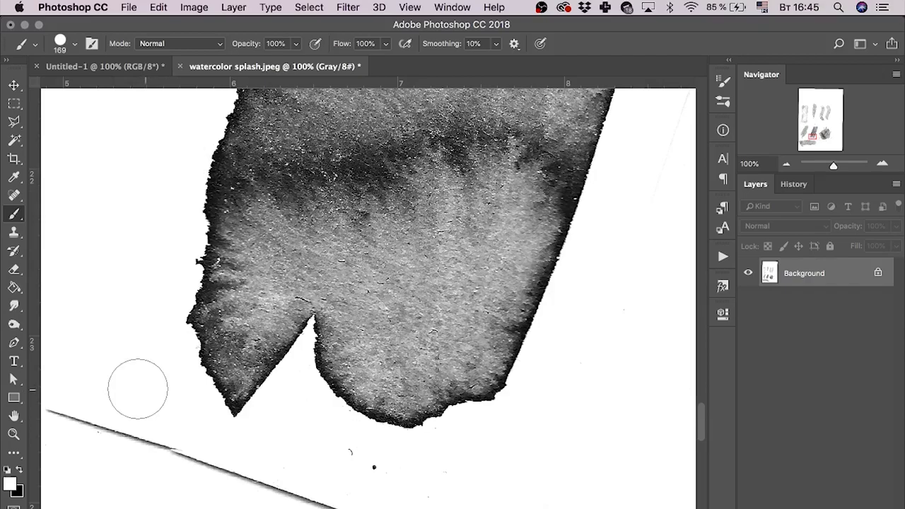
mouse_move(91, 422)
mouse_down()
mouse_move(418, 506)
mouse_move(293, 441)
mouse_move(333, 436)
mouse_move(382, 473)
mouse_move(419, 458)
mouse_up()
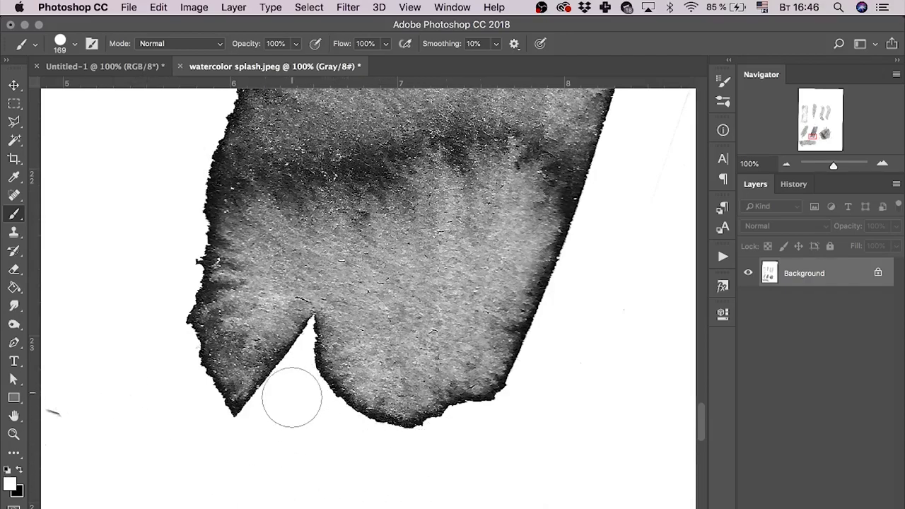
scroll(580, 303, up, 5)
scroll(579, 303, right, 5)
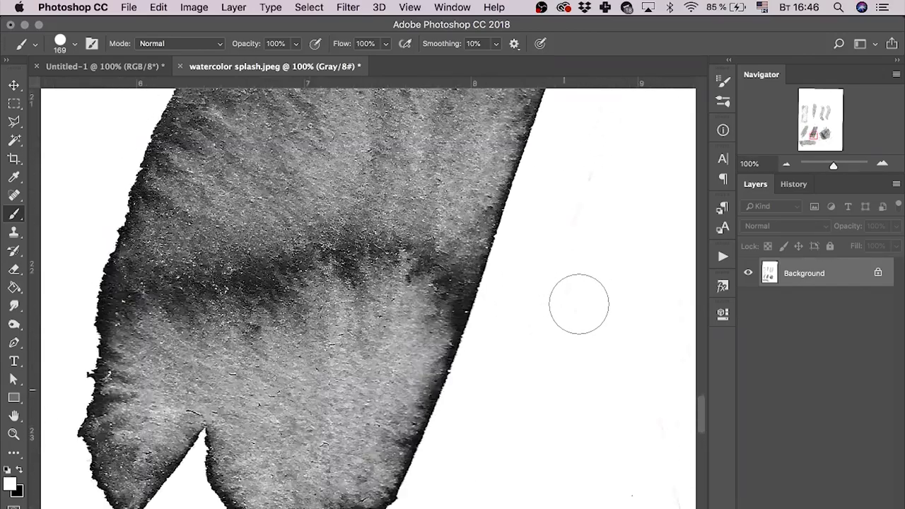
scroll(565, 282, up, 10)
scroll(566, 283, right, 3)
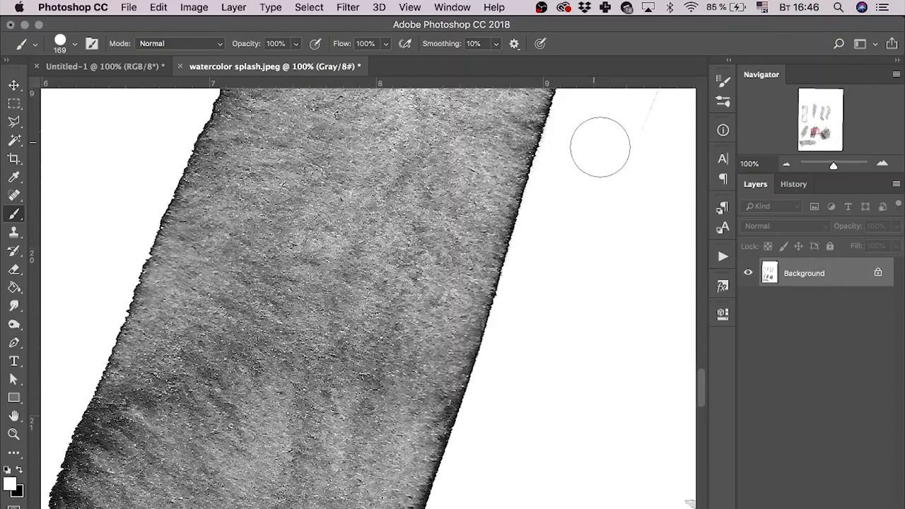
scroll(615, 170, up, 5)
scroll(615, 169, right, 3)
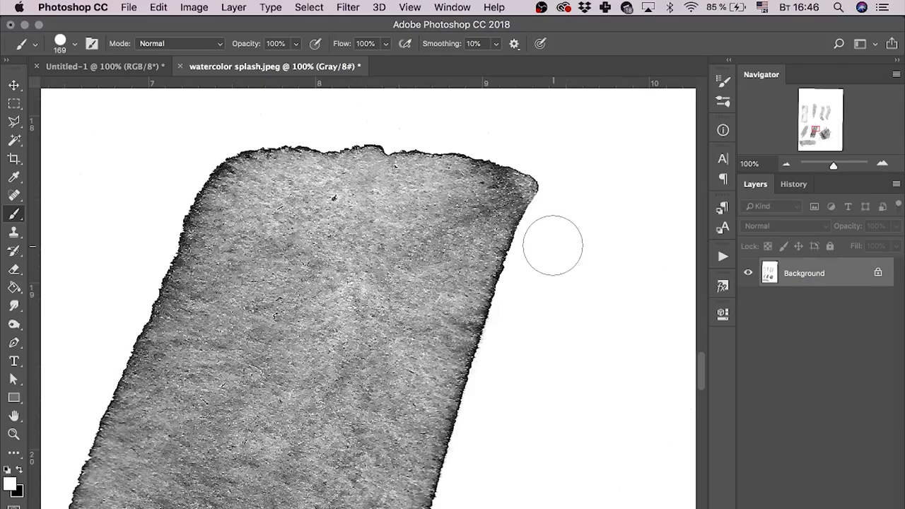
Step: Zoom the stroke to 200% and select the Clone Stamp tool
scroll(553, 245, left, 2)
key(super+equal)
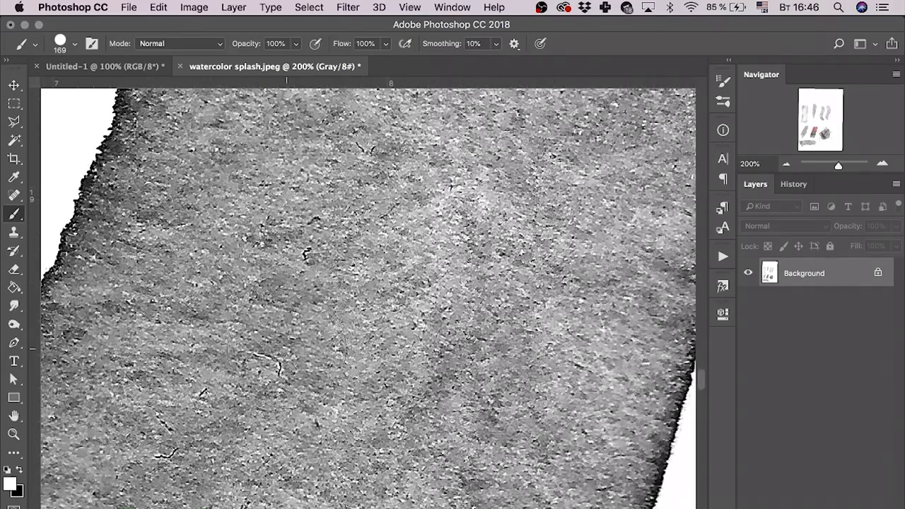
scroll(286, 348, up, 3)
scroll(287, 348, right, 3)
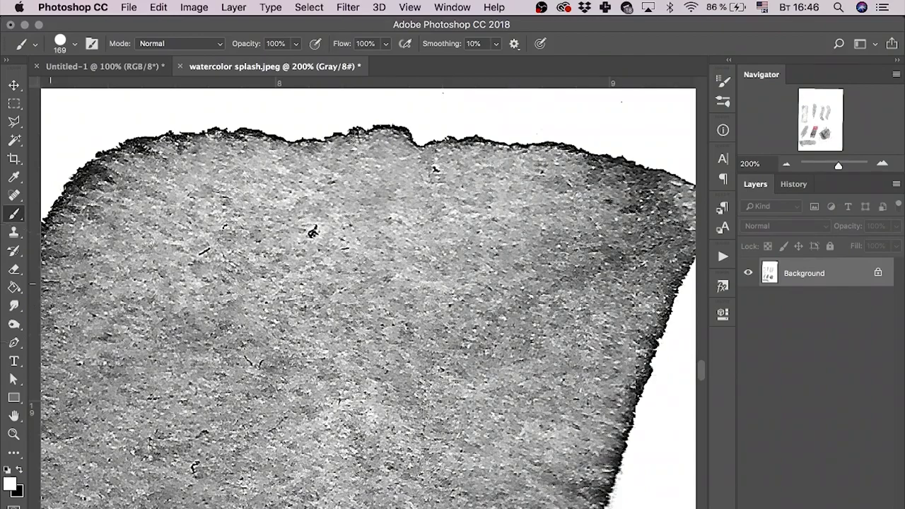
click(14, 233)
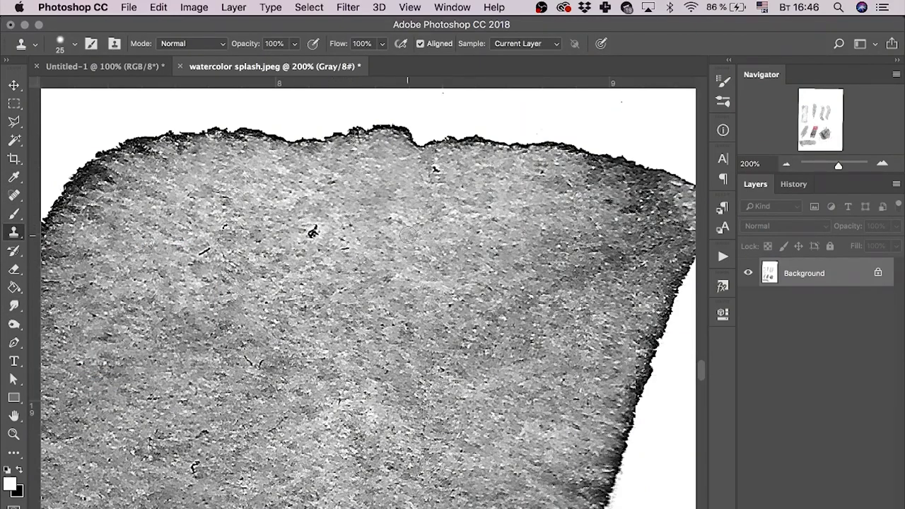
Step: Clone over the dark blot and two small cracks in the stroke
click(311, 234)
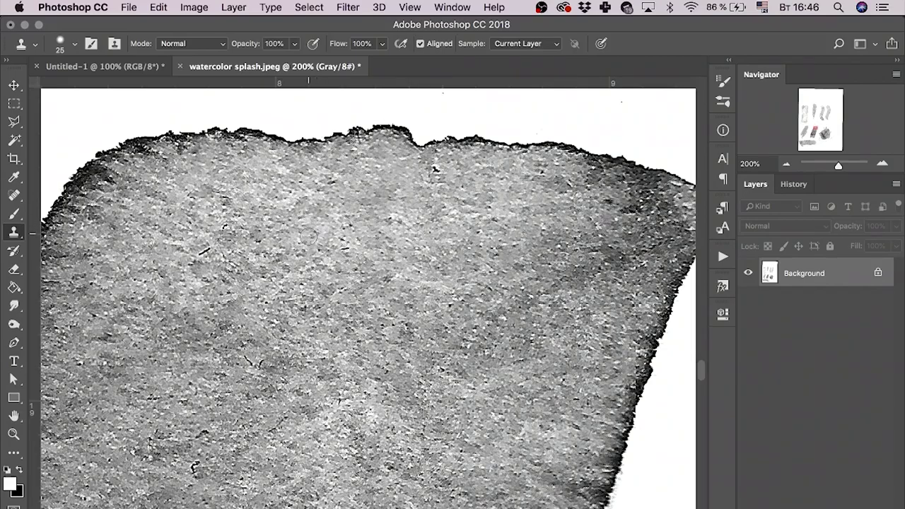
scroll(205, 262, down, 5)
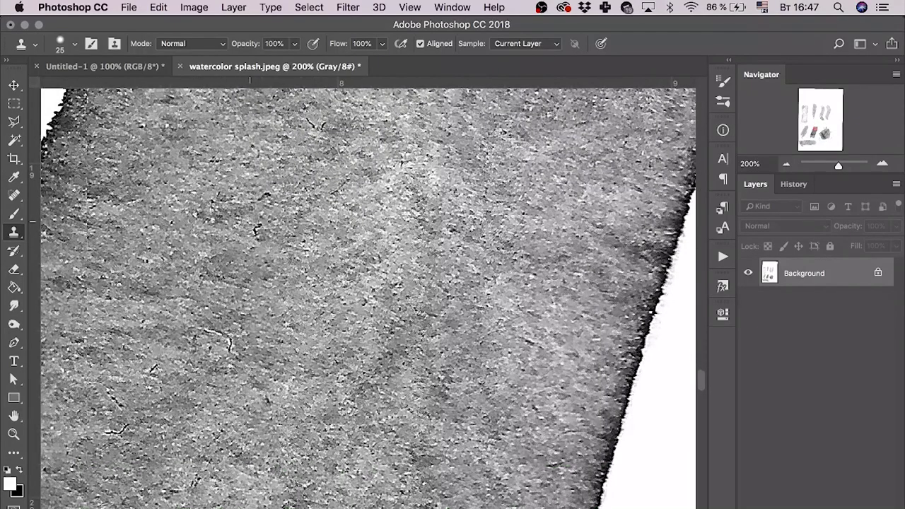
click(253, 227)
click(225, 340)
click(155, 365)
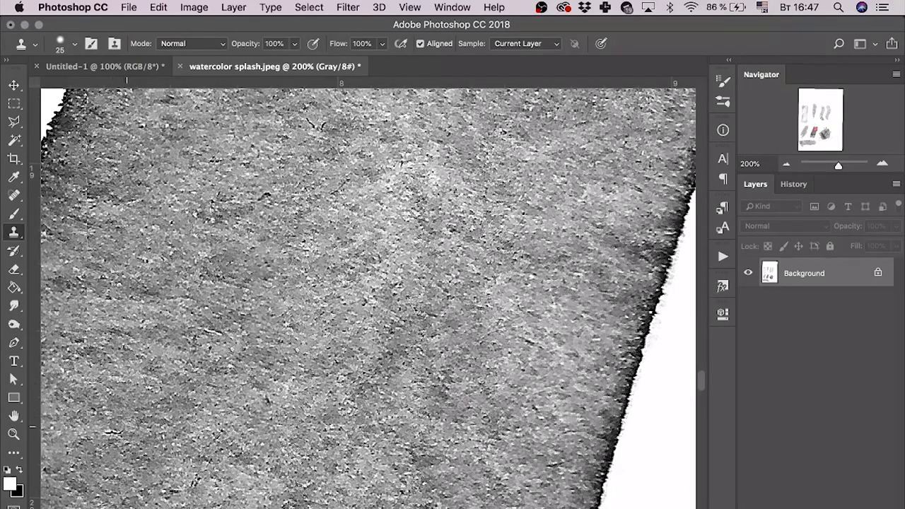
scroll(116, 429, down, 5)
scroll(116, 429, left, 2)
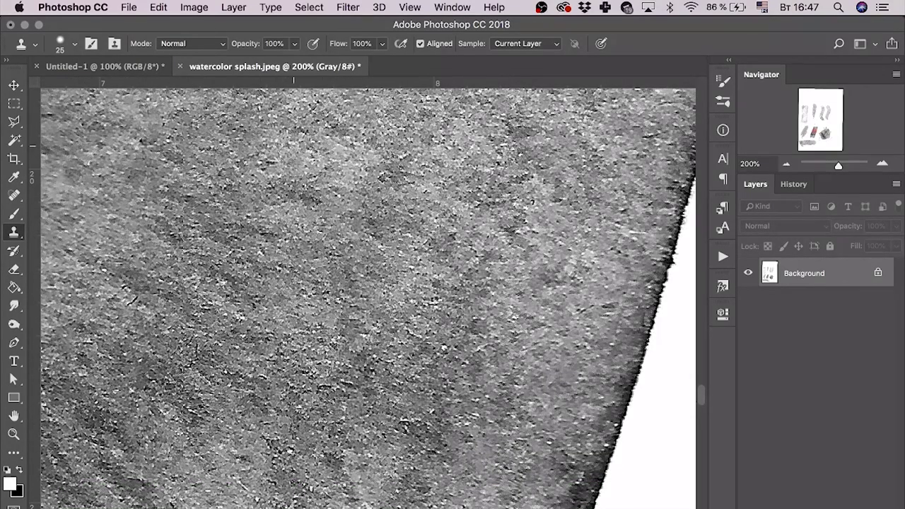
scroll(293, 147, down, 3)
scroll(212, 212, left, 4)
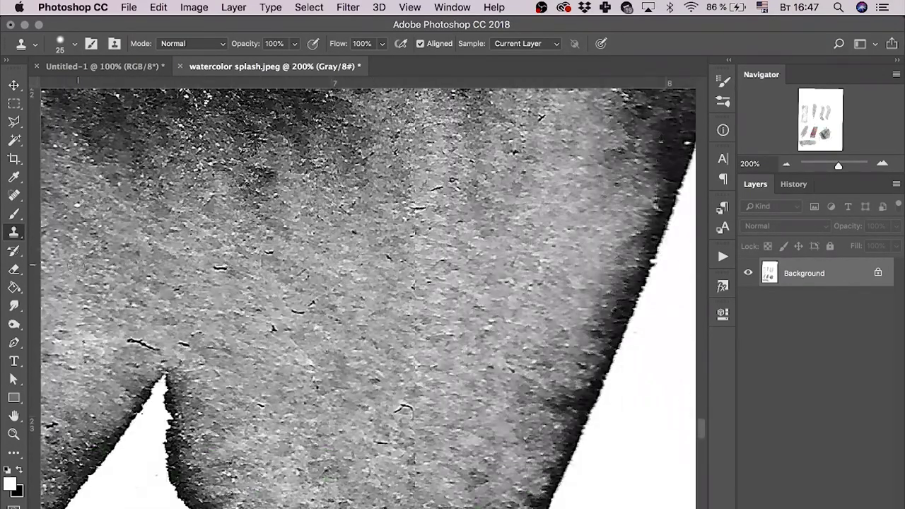
Step: Clone away the remaining cracks, dark marks, the curl-shaped mark and the dark lower-edge patch
click(145, 345)
click(184, 344)
click(220, 269)
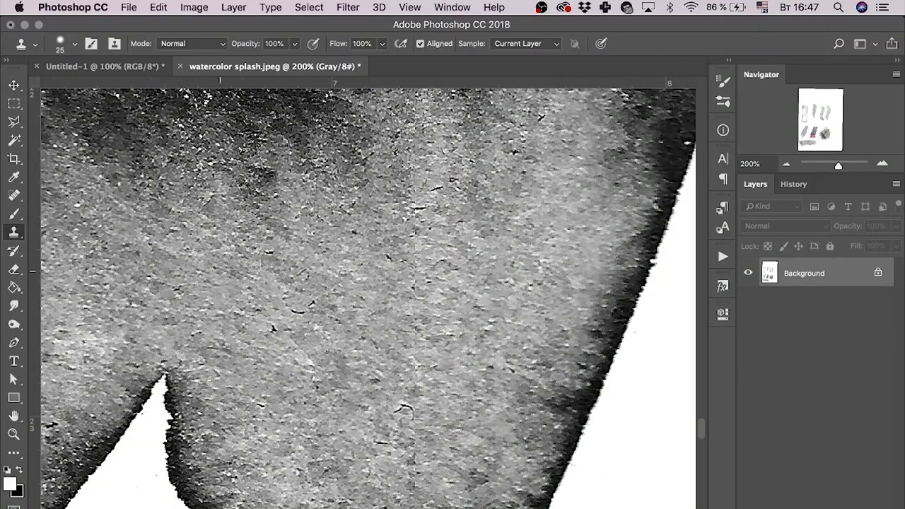
click(299, 308)
click(404, 409)
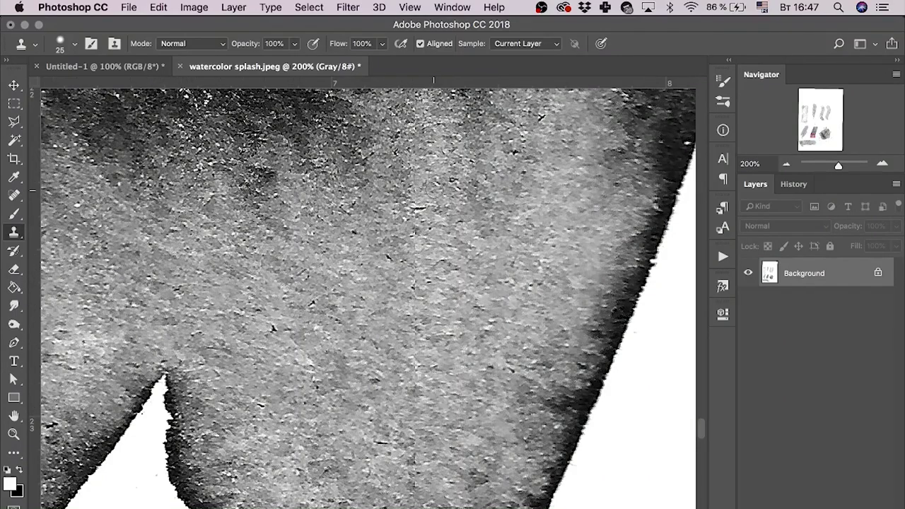
click(388, 255)
click(312, 306)
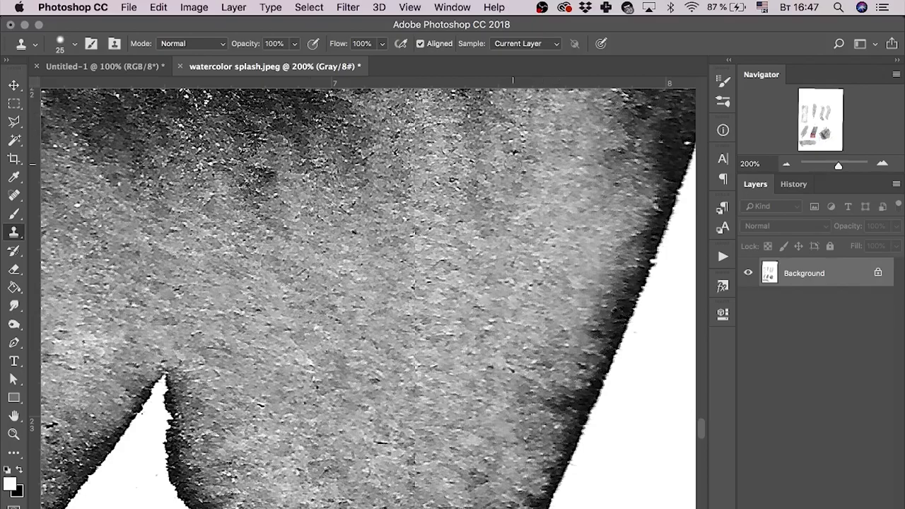
scroll(458, 177, down, 3)
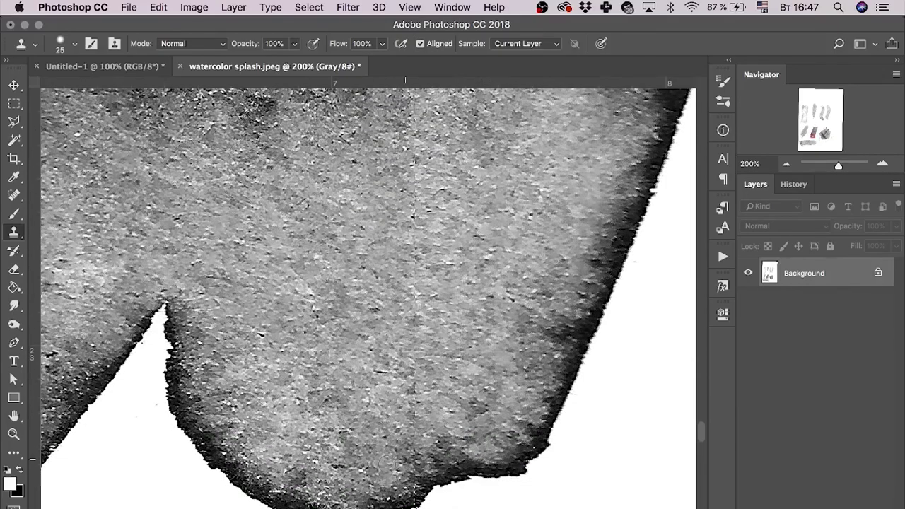
click(338, 466)
scroll(318, 405, down, 4)
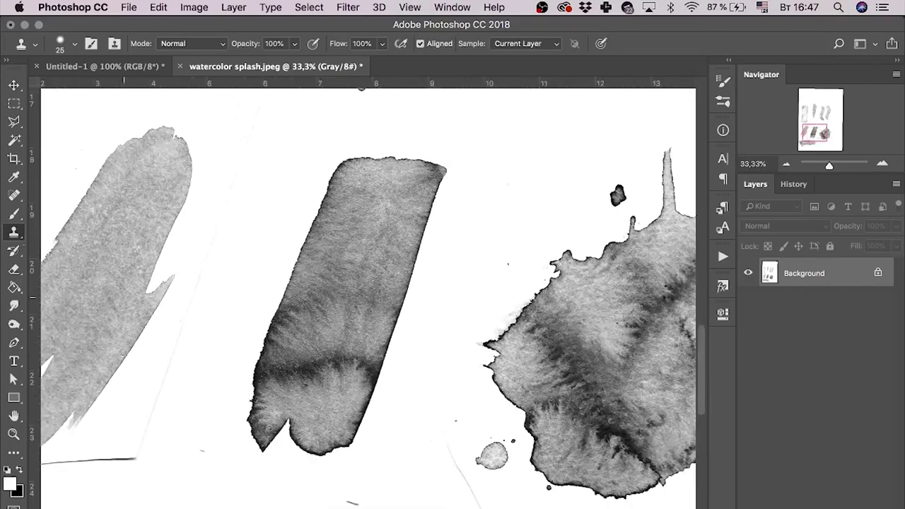
Step: Draw a Polygonal Lasso selection around the middle watercolor stroke
click(14, 122)
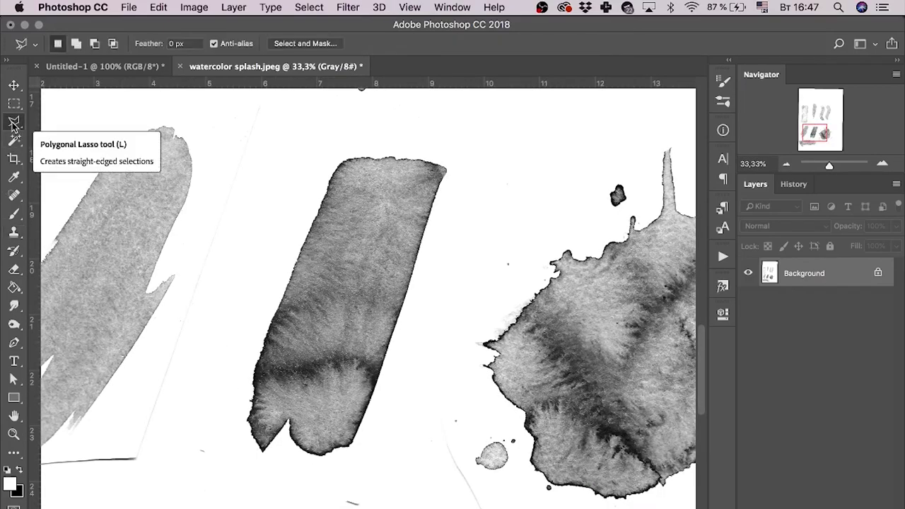
click(334, 154)
click(362, 147)
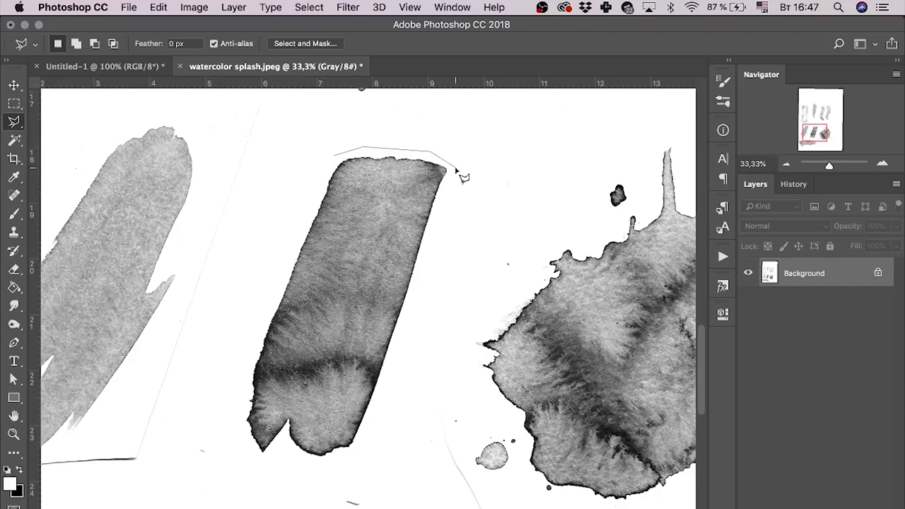
click(456, 170)
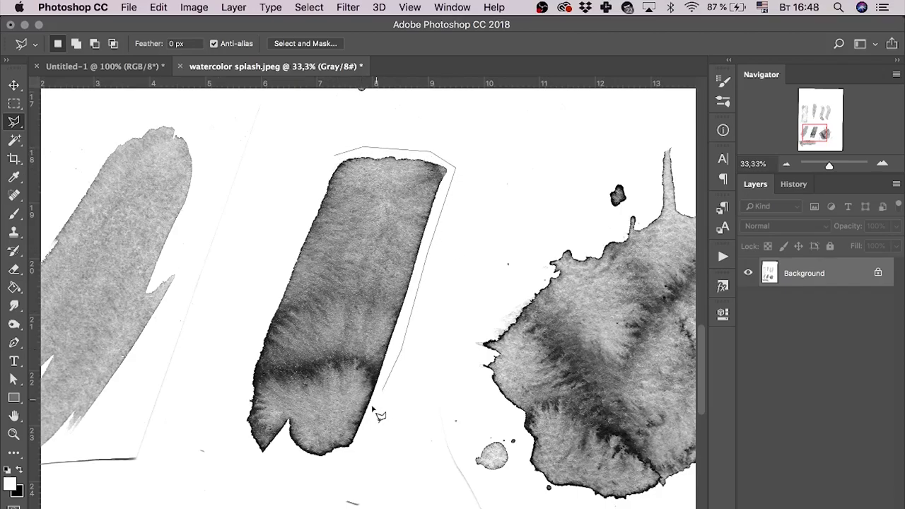
click(363, 444)
click(346, 458)
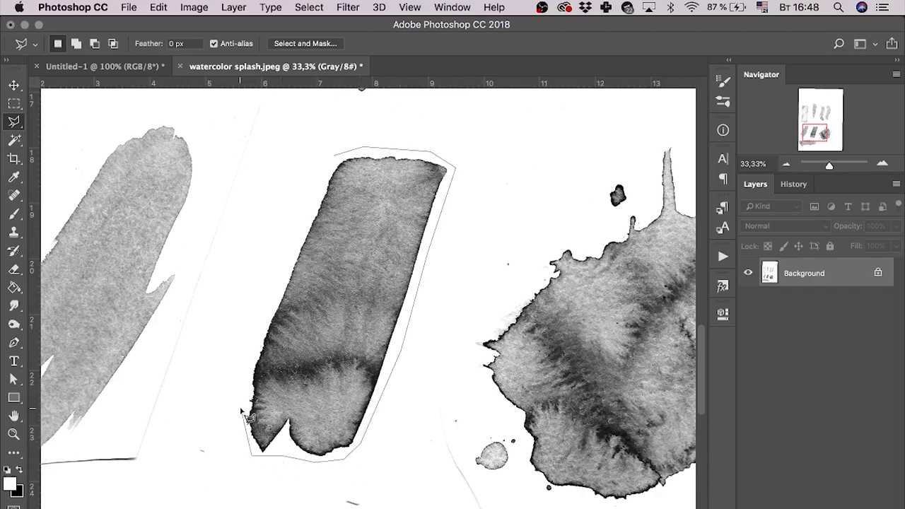
click(321, 190)
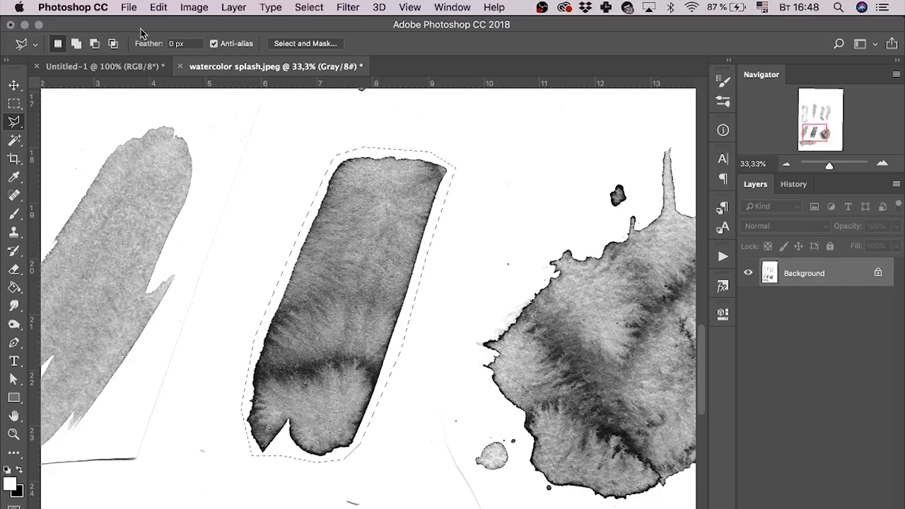
Step: Define the selection as a brush preset named 'watercolor brush'
click(161, 7)
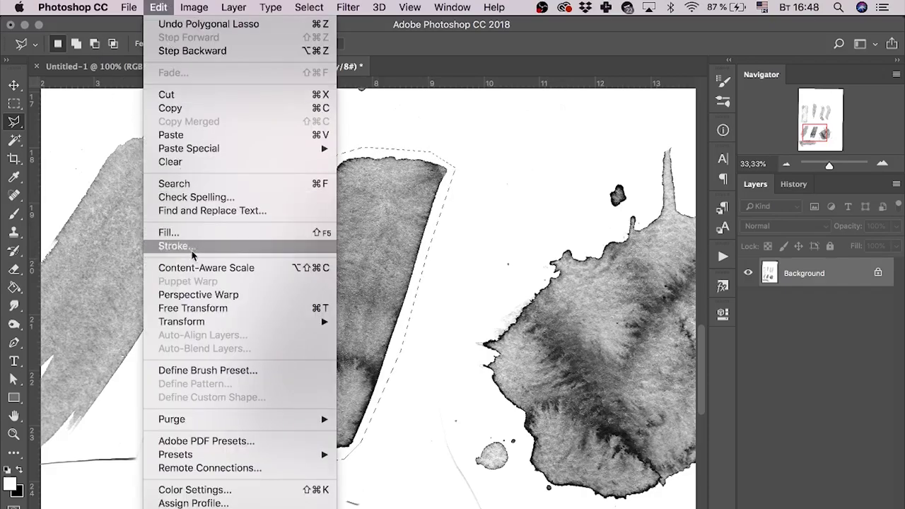
click(196, 370)
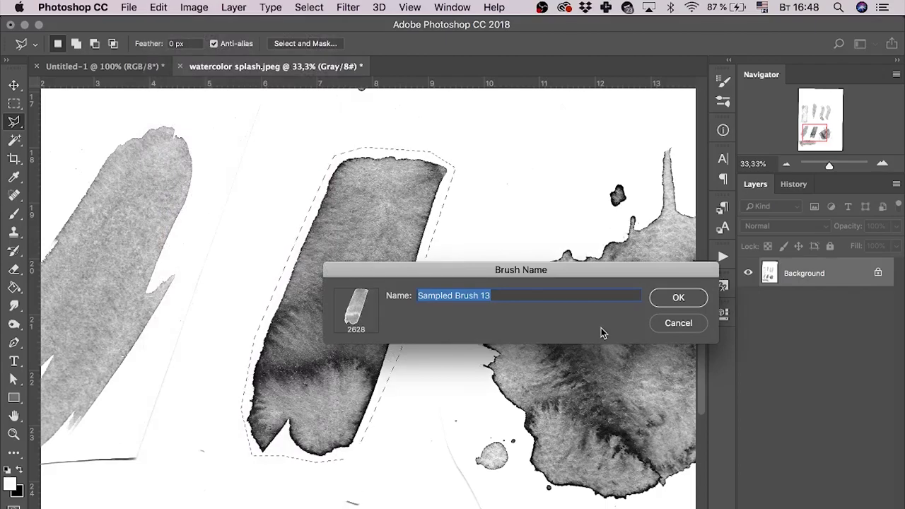
text(watercolor brush)
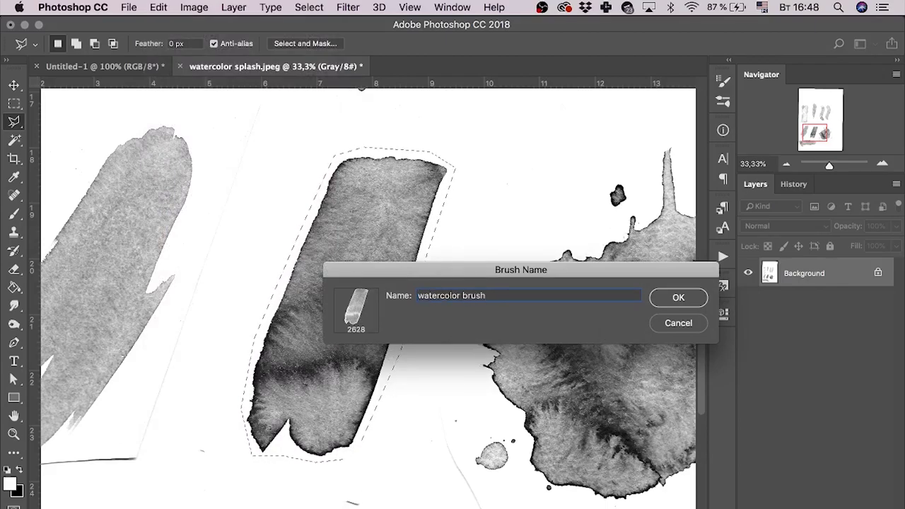
key(Return)
Step: Deselect the stroke, switch to the Untitled-1 document, and add a new Layer 1
key(m)
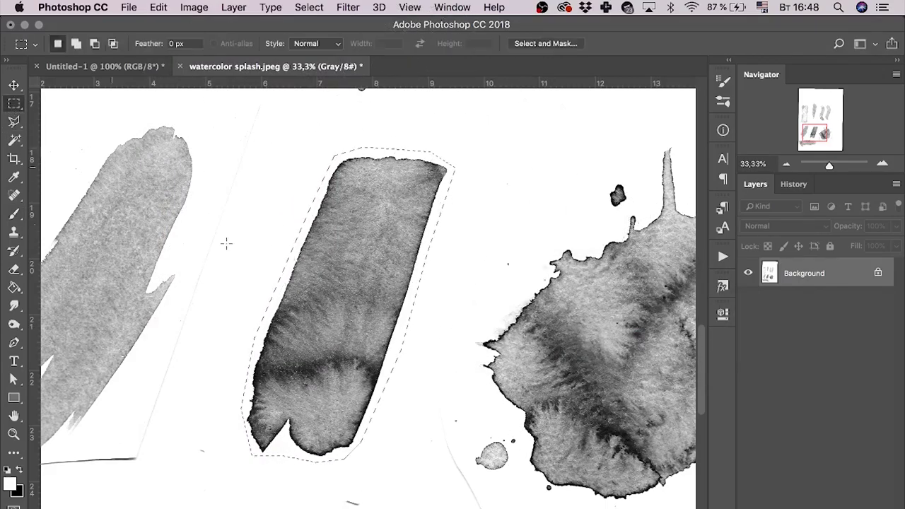
key(super+d)
click(129, 66)
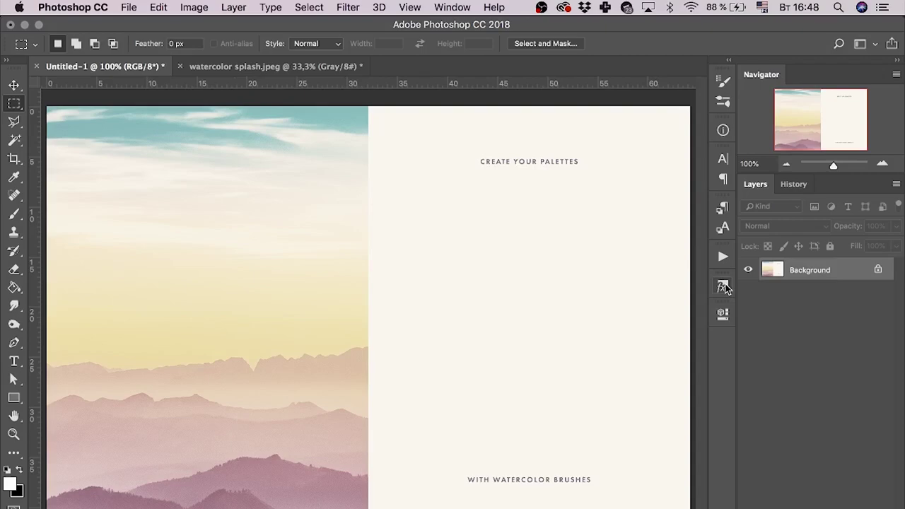
key(super+shift+n)
key(Return)
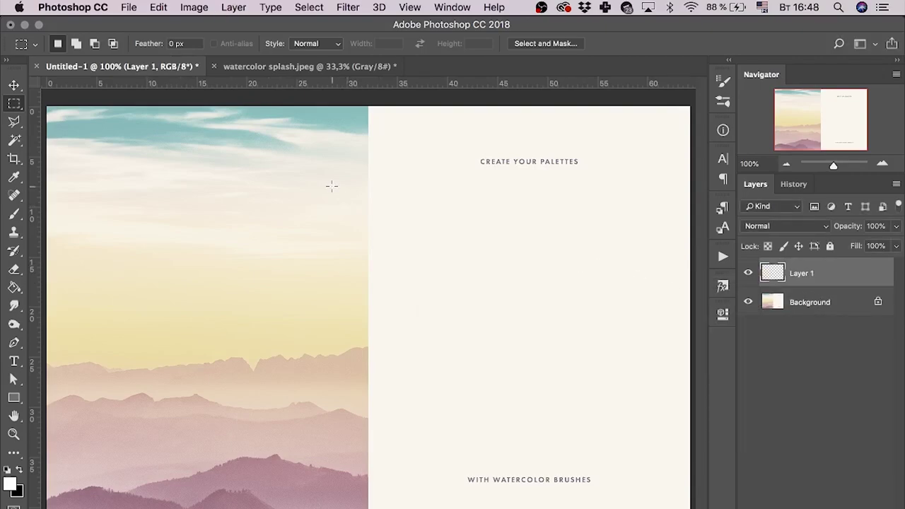
Step: Set the watercolor brush to 396 px and rotate its tip angle
key(b)
right_click(447, 227)
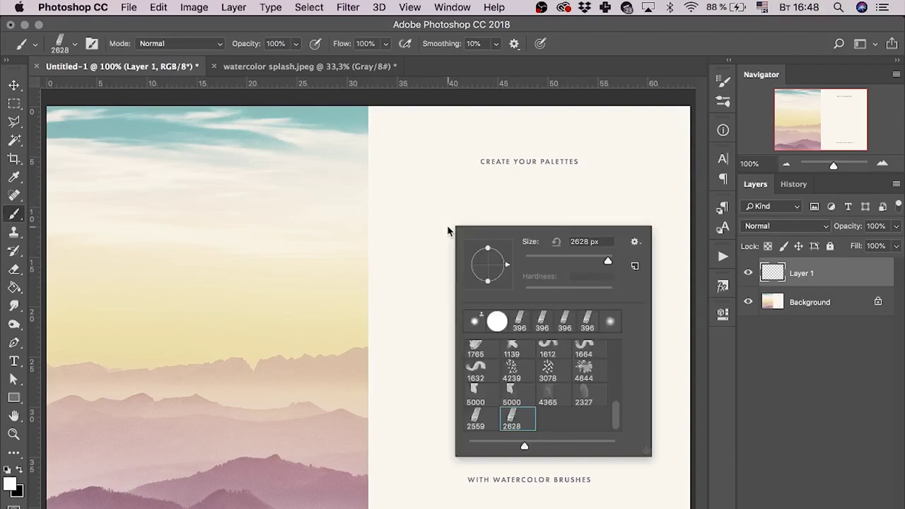
click(581, 261)
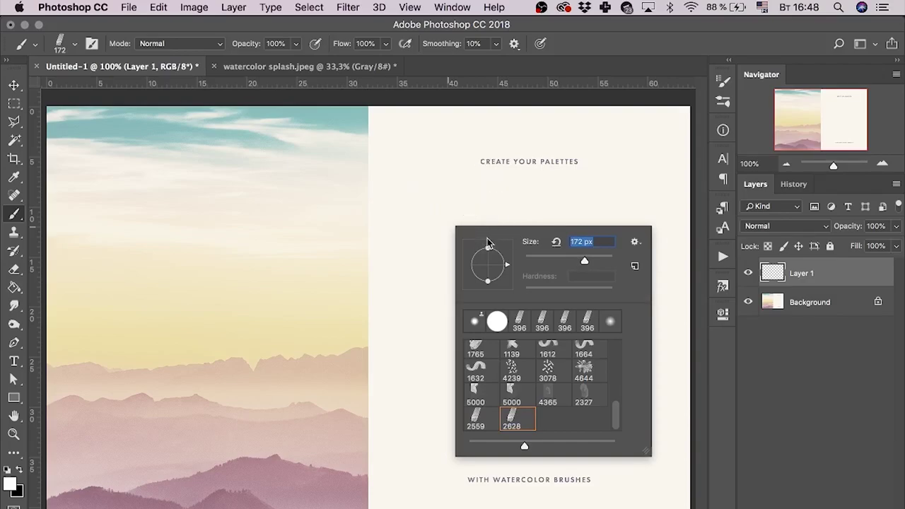
mouse_move(488, 243)
mouse_down()
mouse_move(503, 234)
mouse_move(480, 269)
mouse_move(475, 252)
mouse_move(497, 243)
mouse_move(484, 247)
mouse_up()
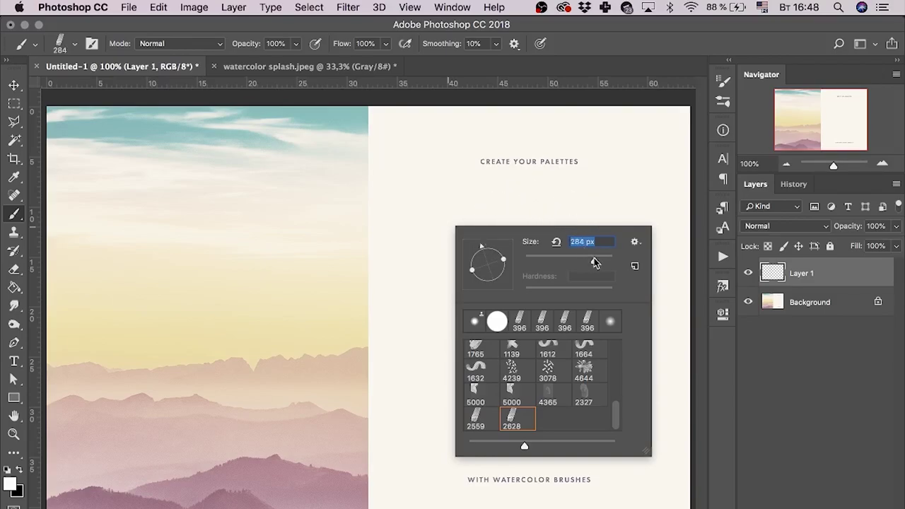
mouse_move(594, 263)
mouse_down()
mouse_move(608, 263)
mouse_move(599, 261)
mouse_up()
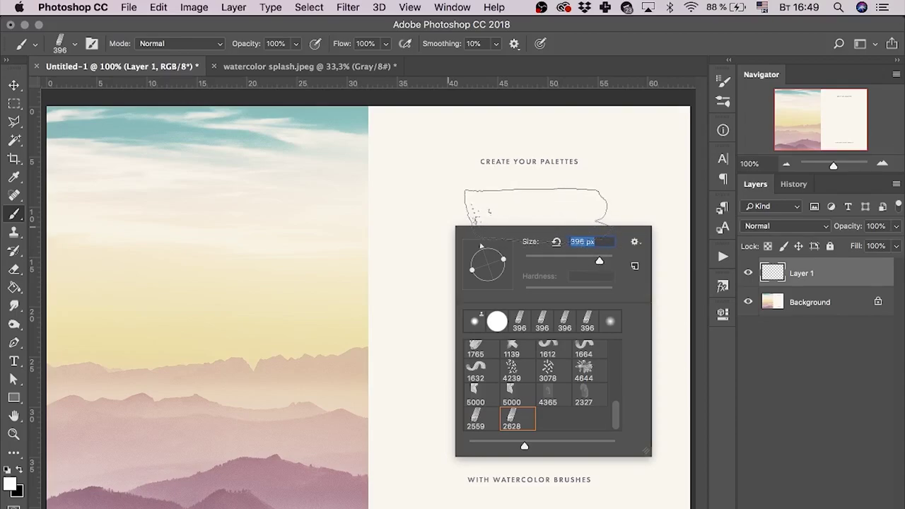
key(Return)
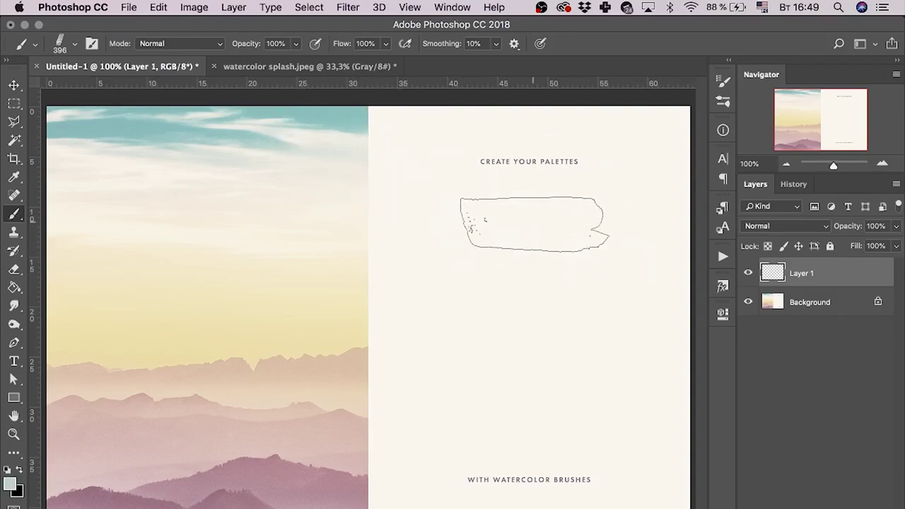
Step: Stamp a blue swatch below the heading, then a rotated cream swatch sampled from the sky
click(535, 220)
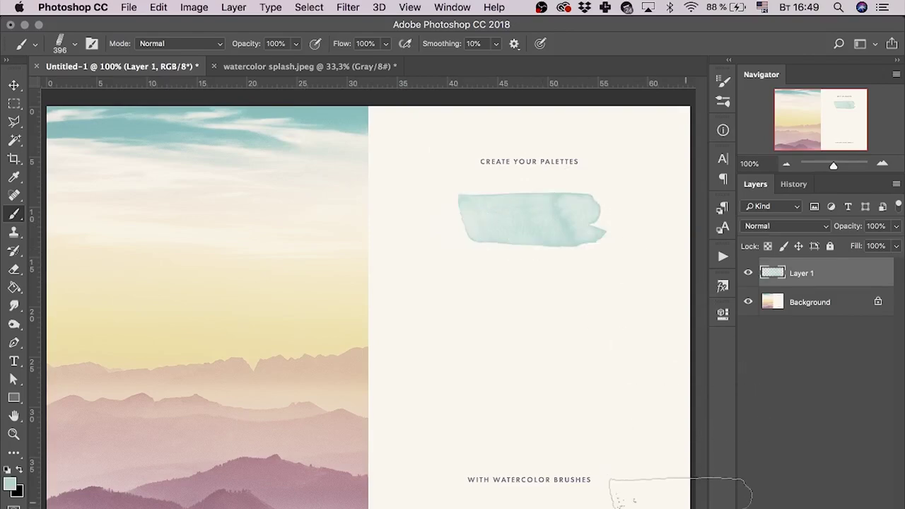
alt+click(349, 263)
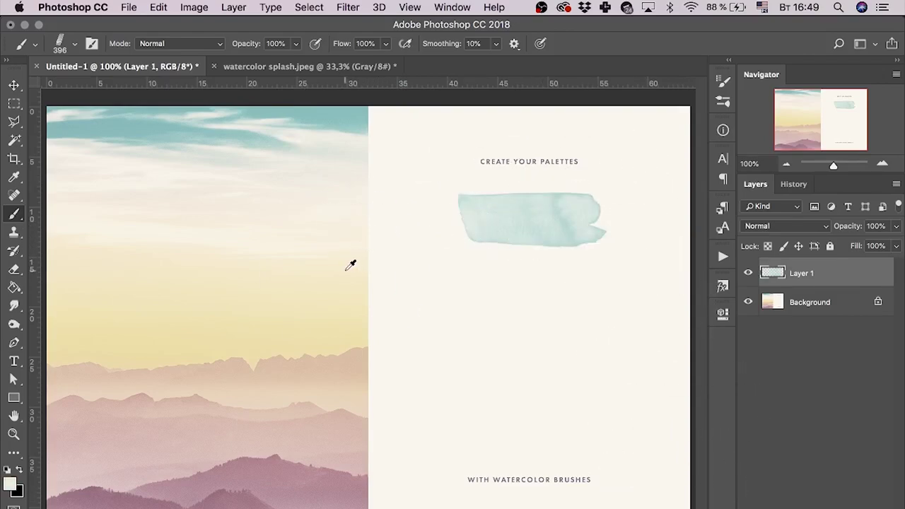
right_click(531, 262)
mouse_move(582, 316)
mouse_down()
mouse_move(585, 324)
mouse_move(577, 319)
mouse_up()
key(Return)
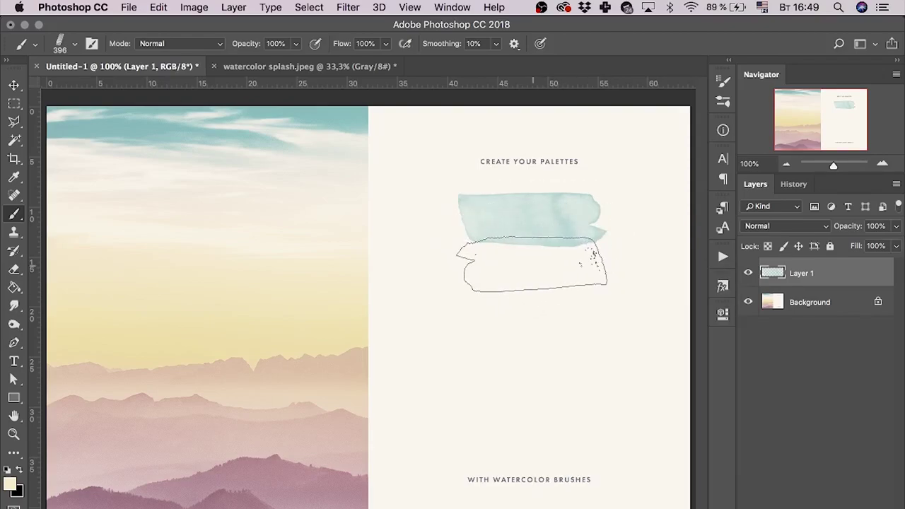
click(532, 263)
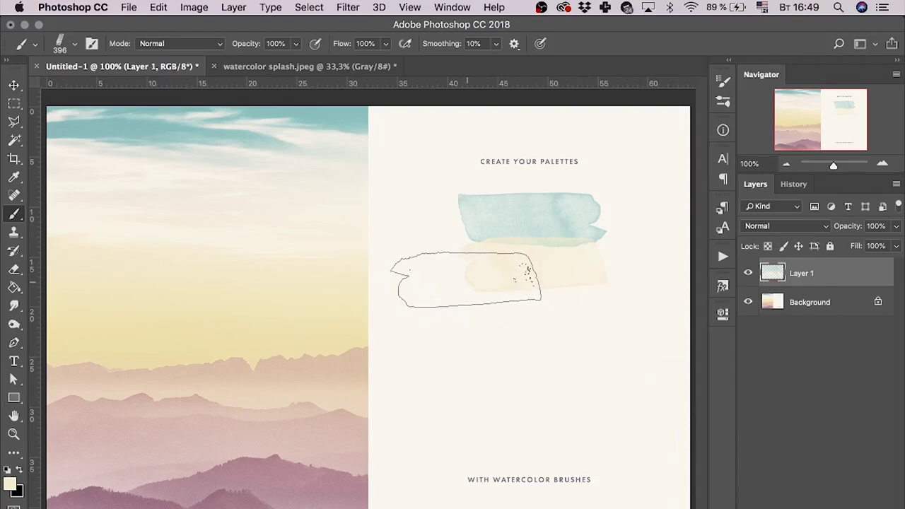
Step: Try and undo beige swatches, then stamp a pale pink swatch sampled from the mountains
alt+click(352, 355)
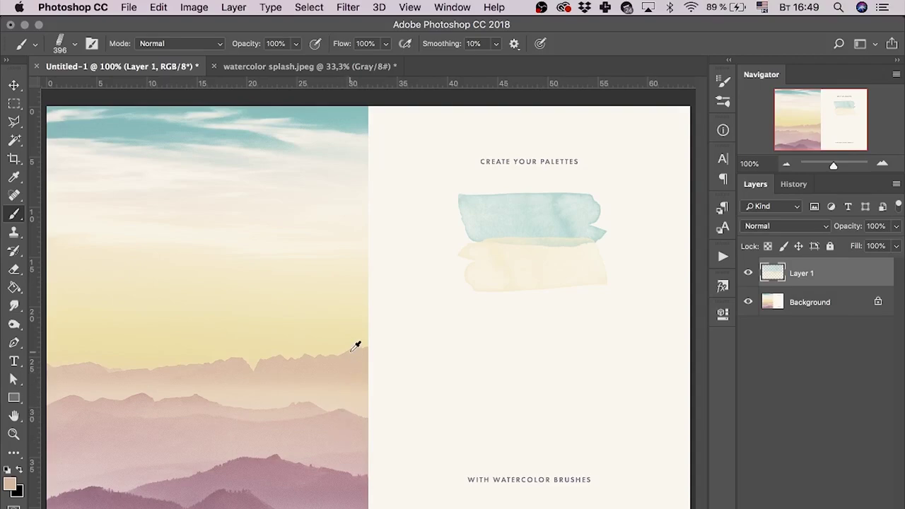
right_click(581, 332)
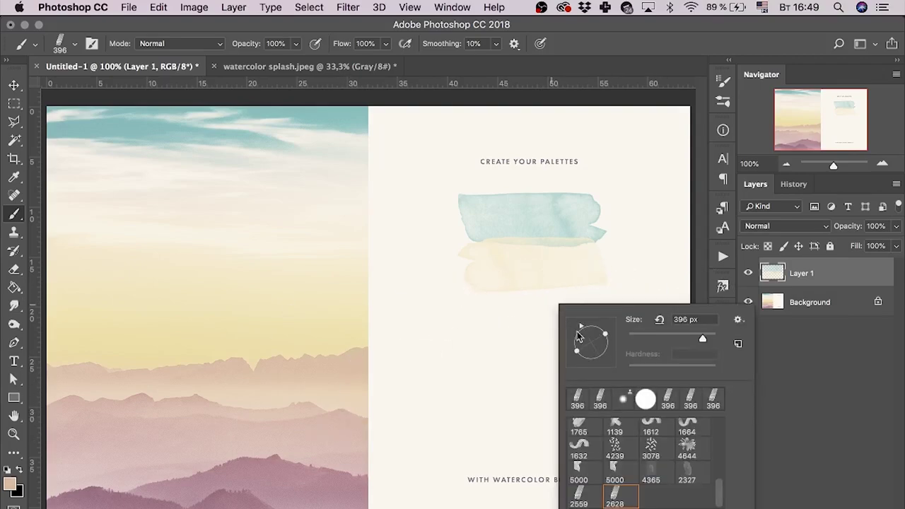
drag(578, 333, 586, 329)
click(539, 296)
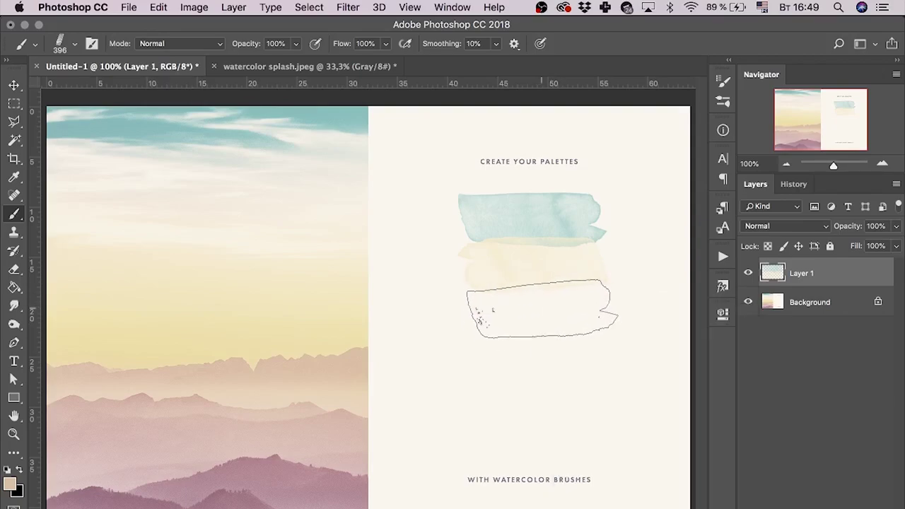
click(541, 309)
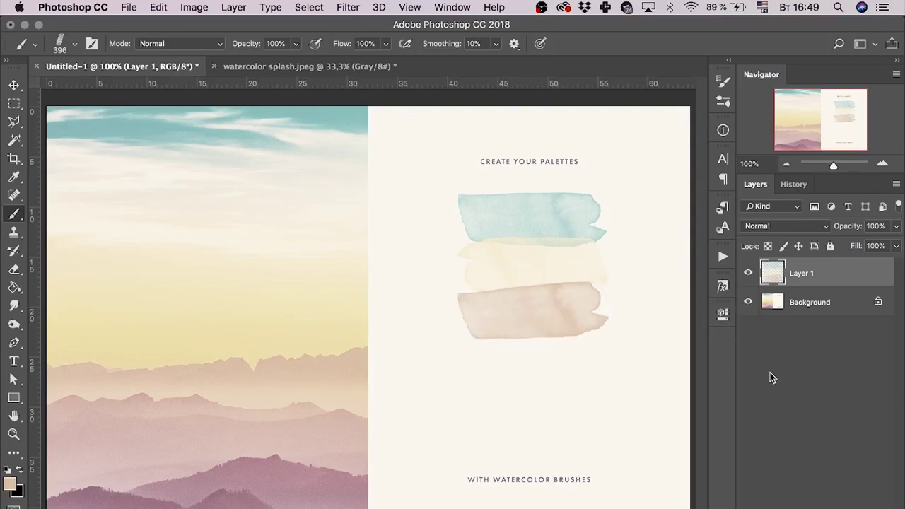
key(super+z)
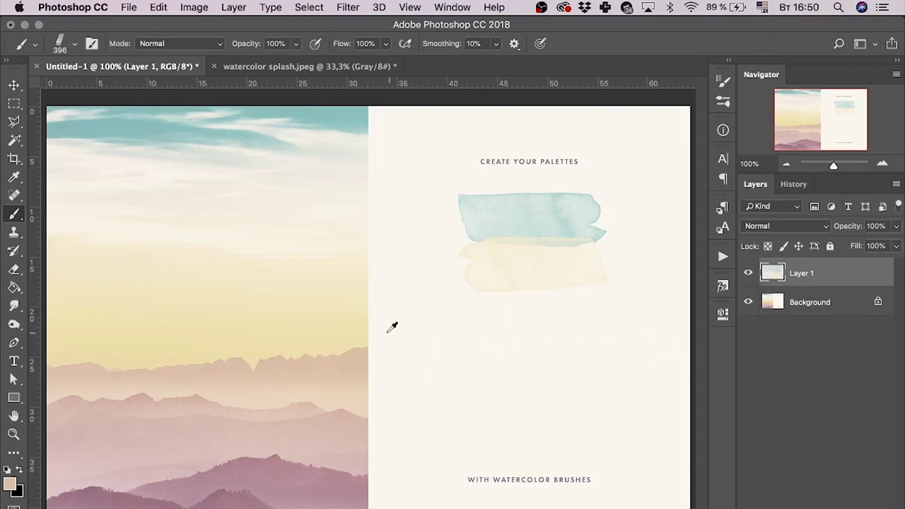
alt+click(365, 362)
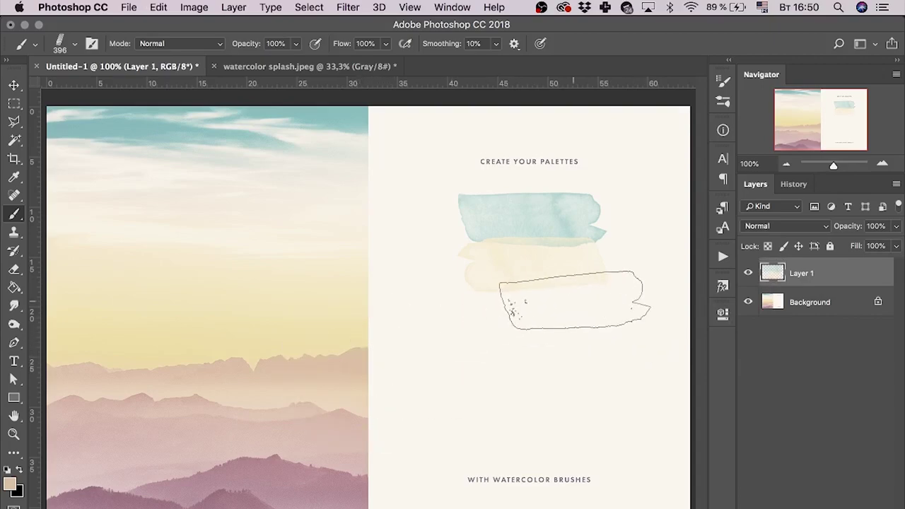
click(543, 309)
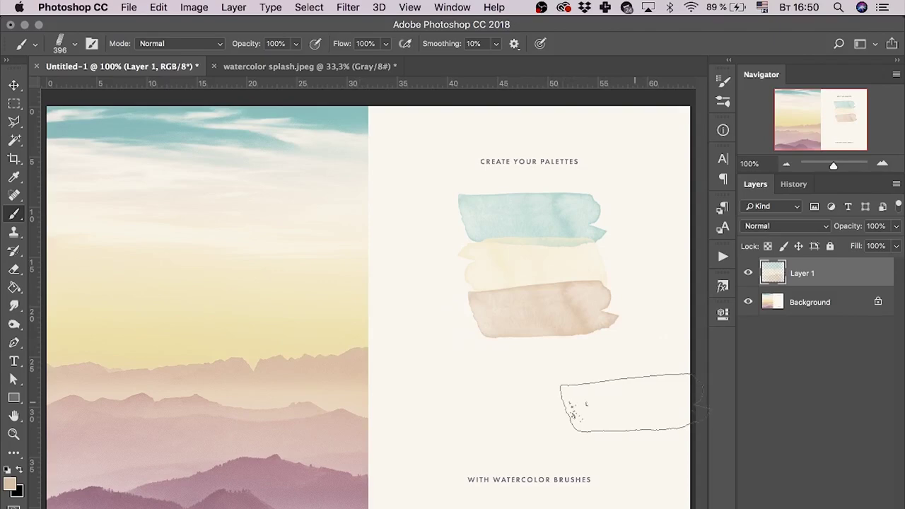
key(super+z)
alt+click(344, 410)
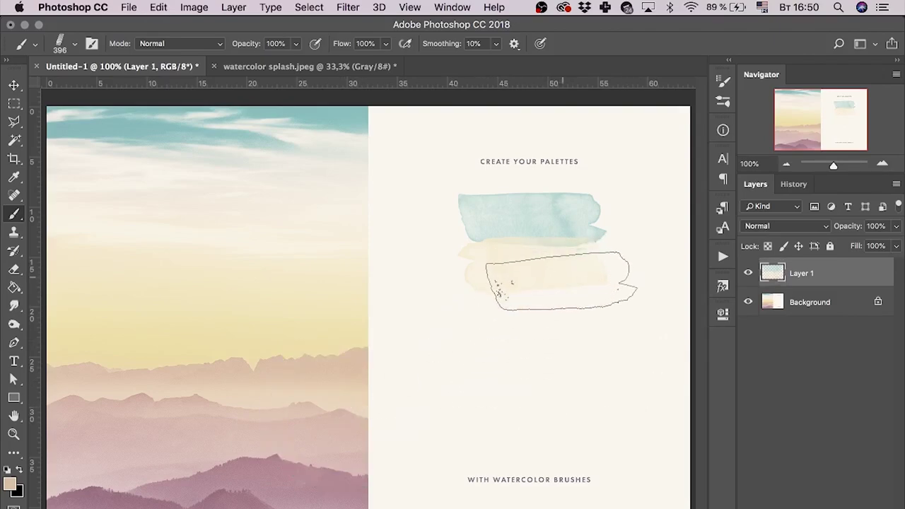
click(538, 308)
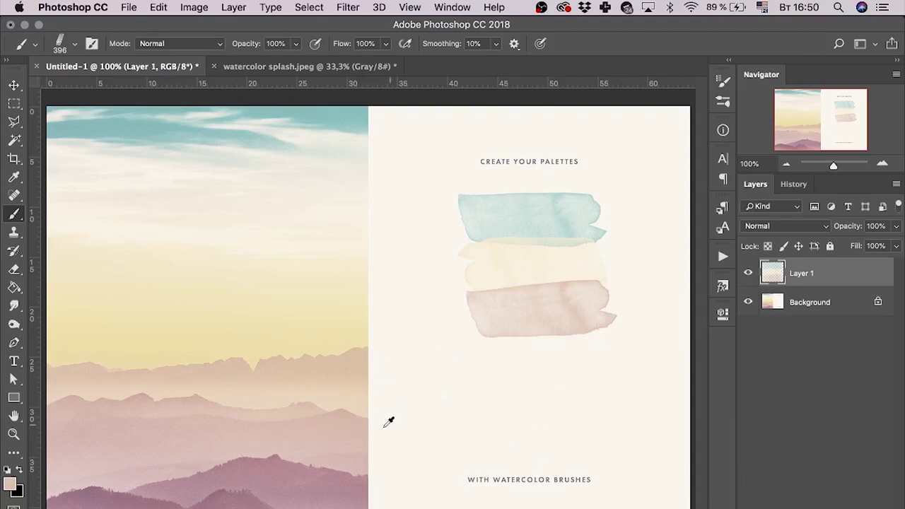
Step: Sample a darker mauve, flip the brush tip angle, and stamp it at the stack's bottom
alt+click(263, 495)
right_click(595, 368)
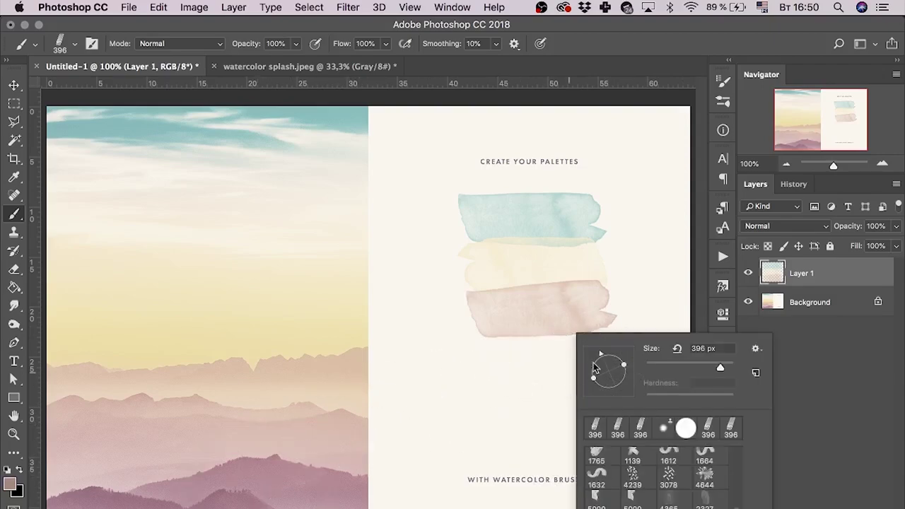
mouse_move(622, 374)
mouse_down()
mouse_move(621, 399)
mouse_move(613, 390)
mouse_up()
key(Return)
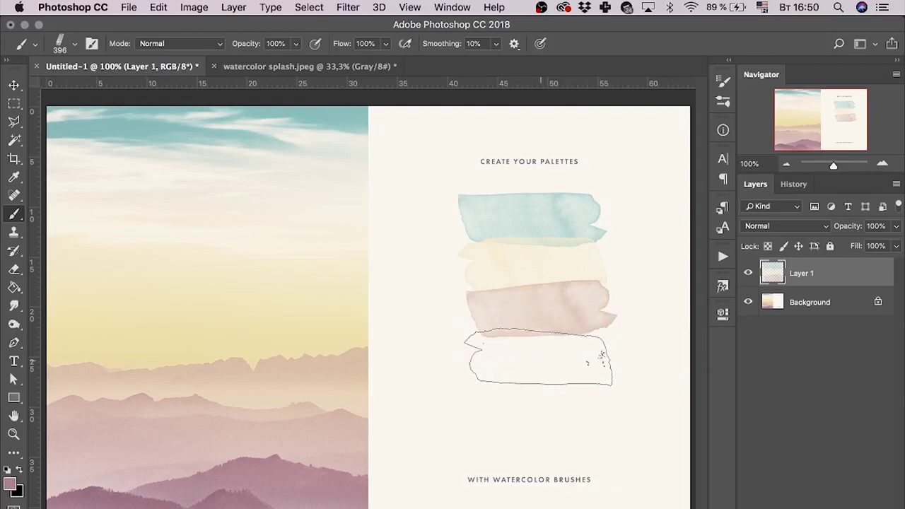
click(542, 353)
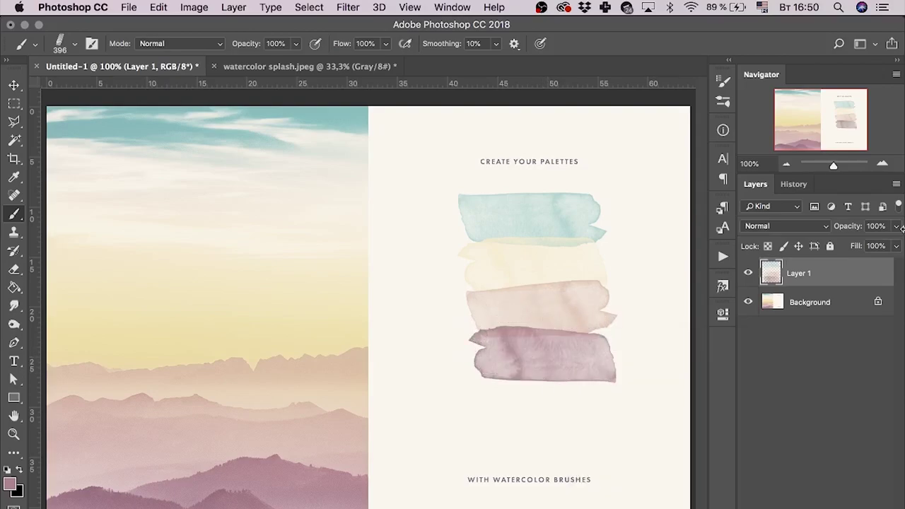
Step: Align Layer 1 vertically centred with the Background, then nudge it slightly left
key(v)
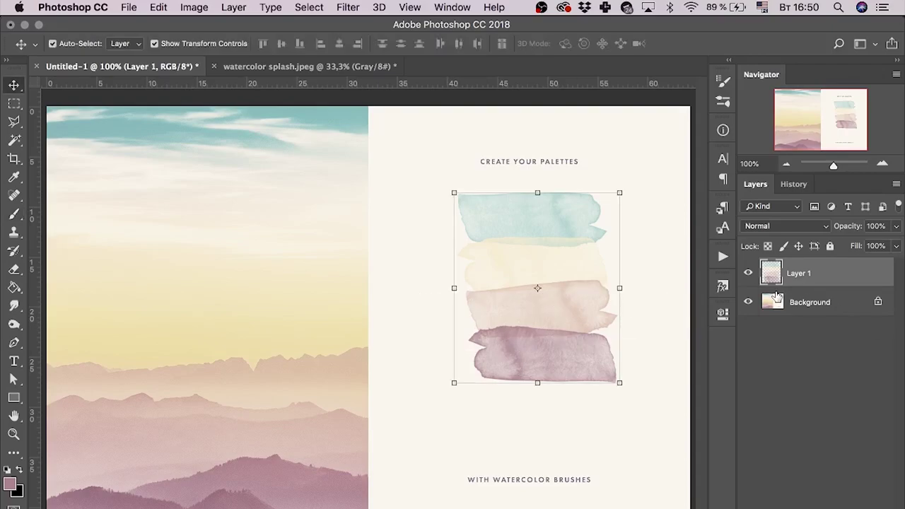
shift+click(778, 302)
click(282, 44)
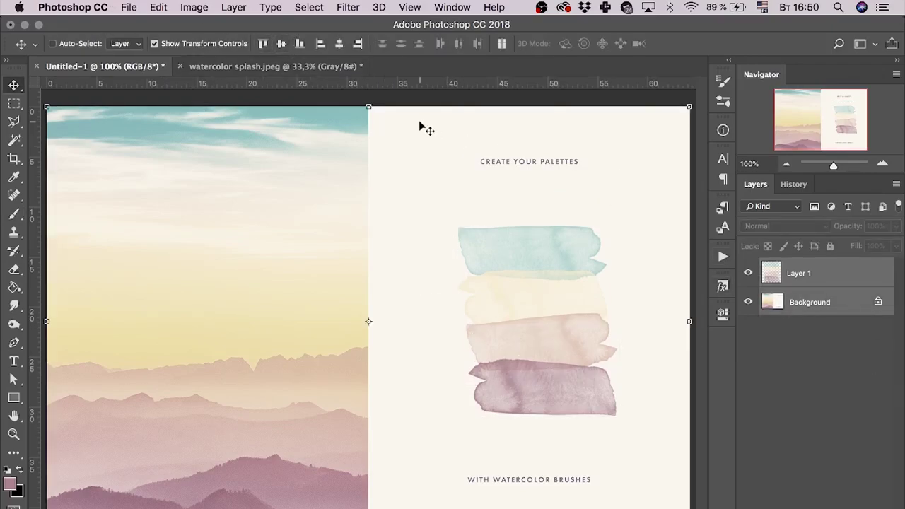
click(809, 274)
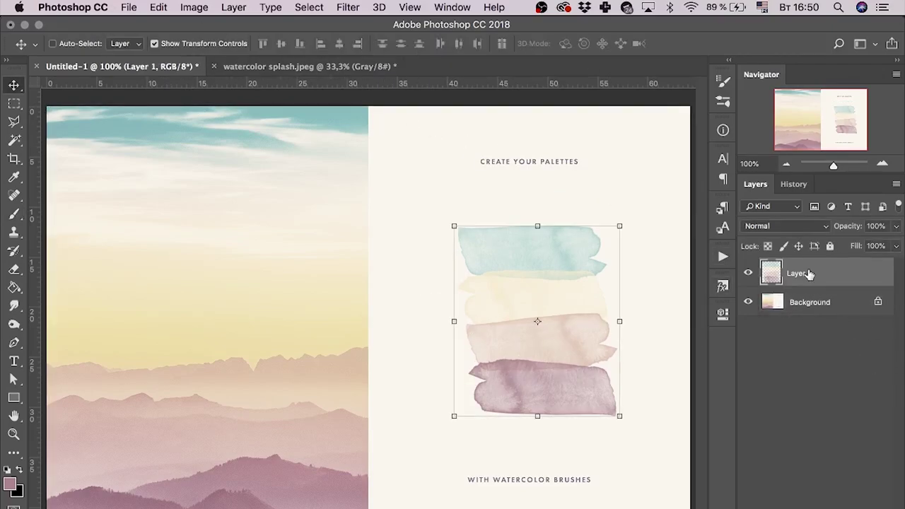
key(Left)
key(Left)
key(Left)
key(Left)
key(Left)
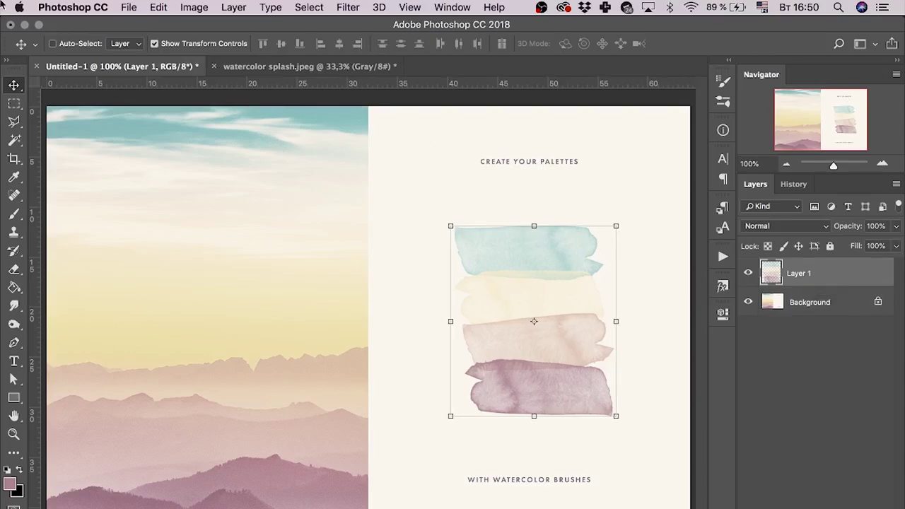
Step: Marquee around the swatches, commit a free transform, then select the Background layer
click(14, 103)
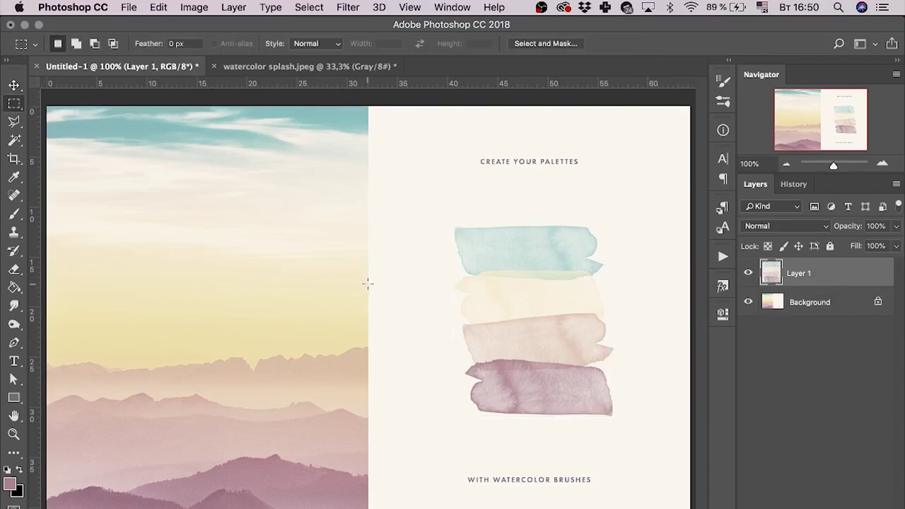
drag(367, 283, 463, 508)
drag(378, 442, 604, 426)
key(ctrl+d)
key(ctrl+t)
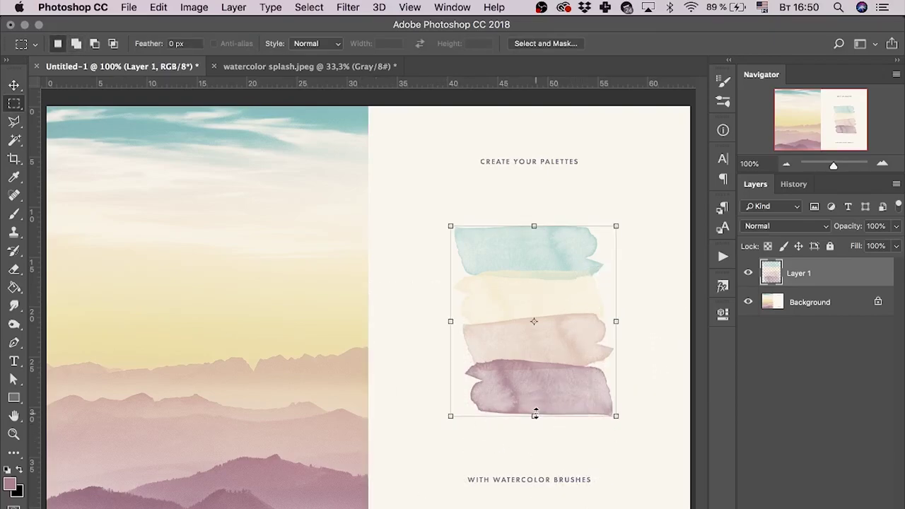
key(Return)
key(v)
click(818, 311)
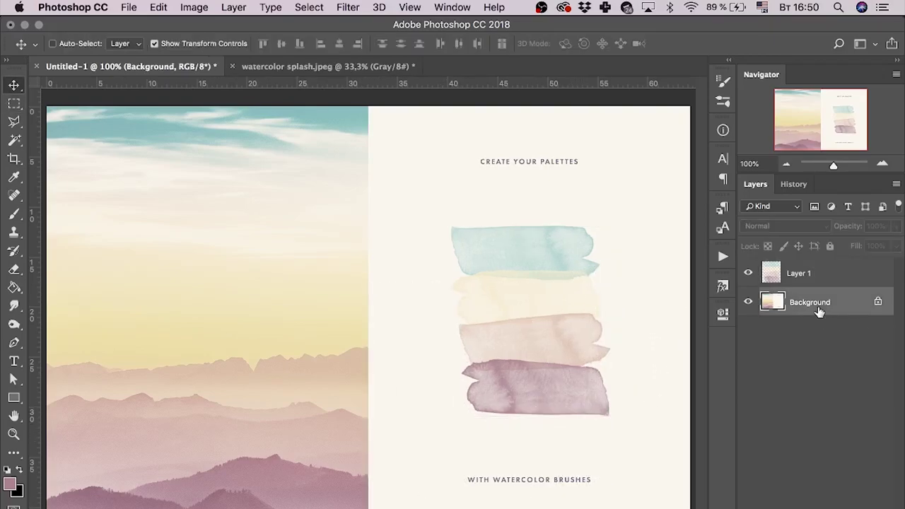